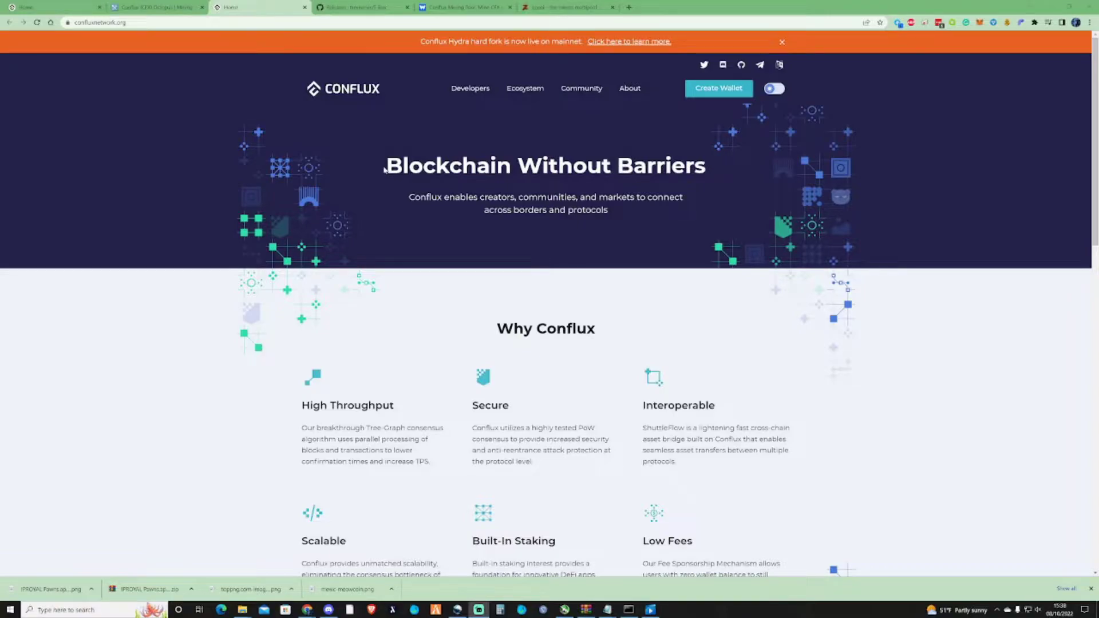
Follow the Conflux website's Create Wallet link to the Fluent Wallet site
click(716, 91)
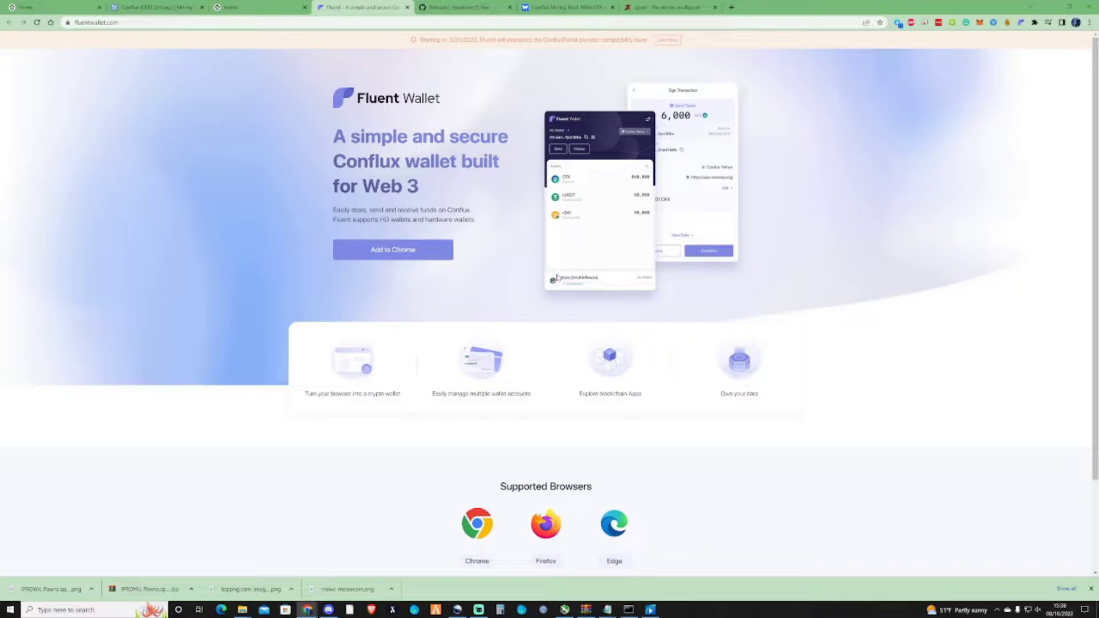
Open the Fluent extension's Chrome Web Store listing and check the wallet's CFX balance in the extension
click(388, 251)
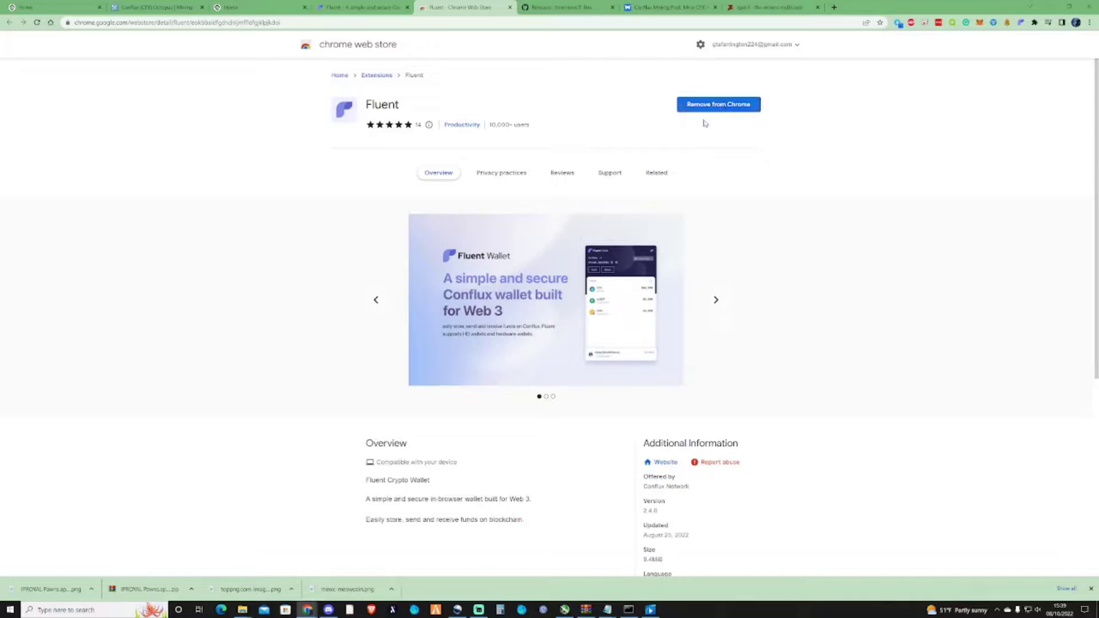
click(1022, 22)
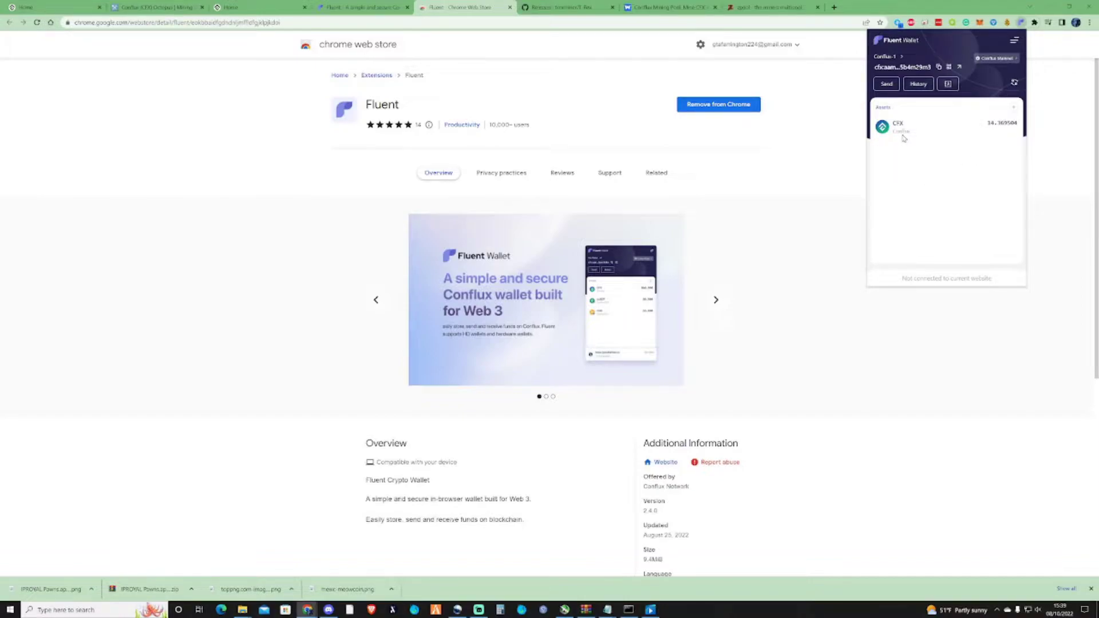
click(1090, 588)
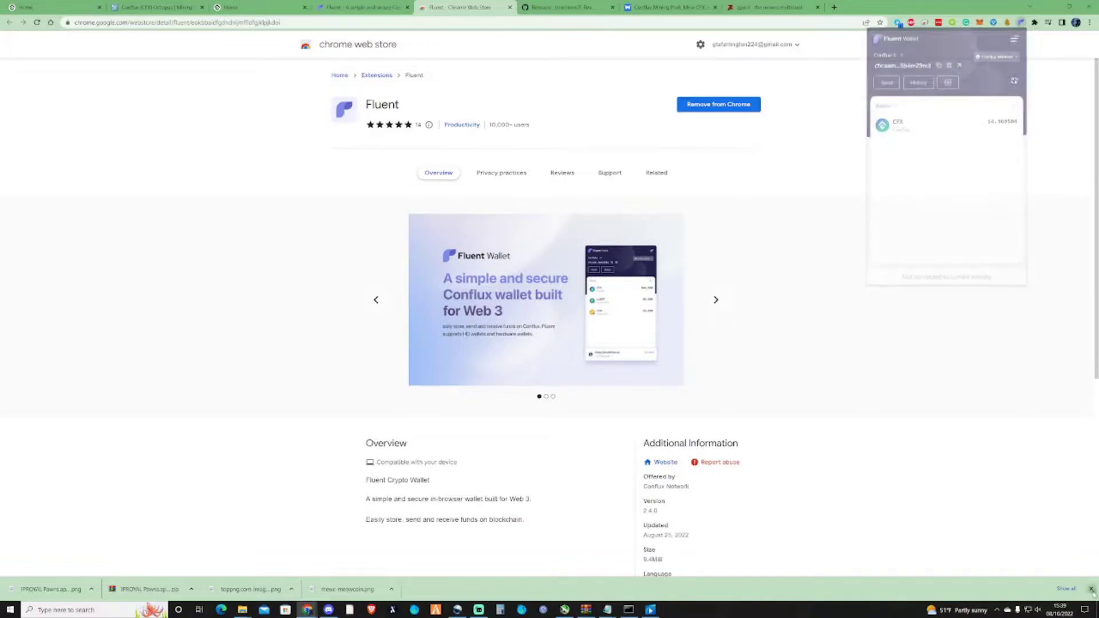
click(1021, 23)
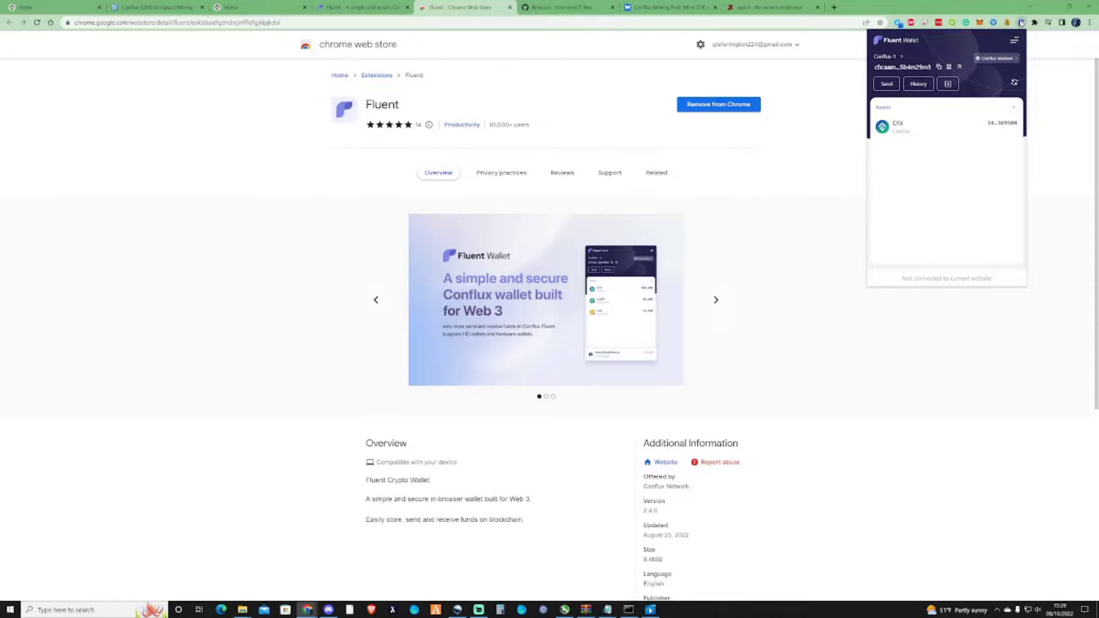
click(1022, 23)
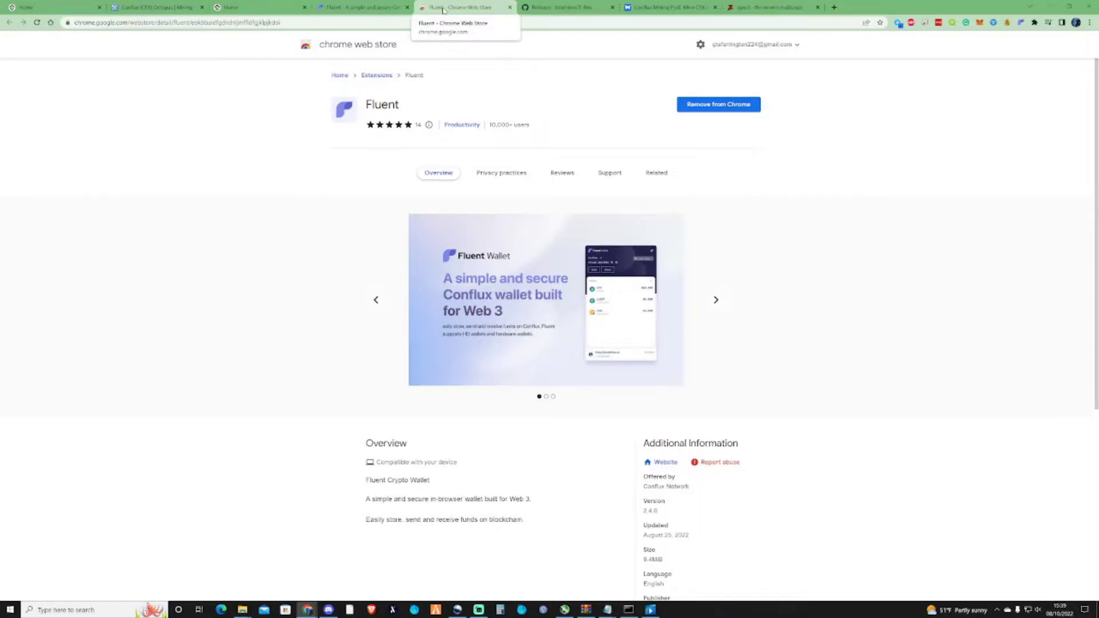
Review Conflux's pool share chart and block list on MiningPoolStats
click(166, 7)
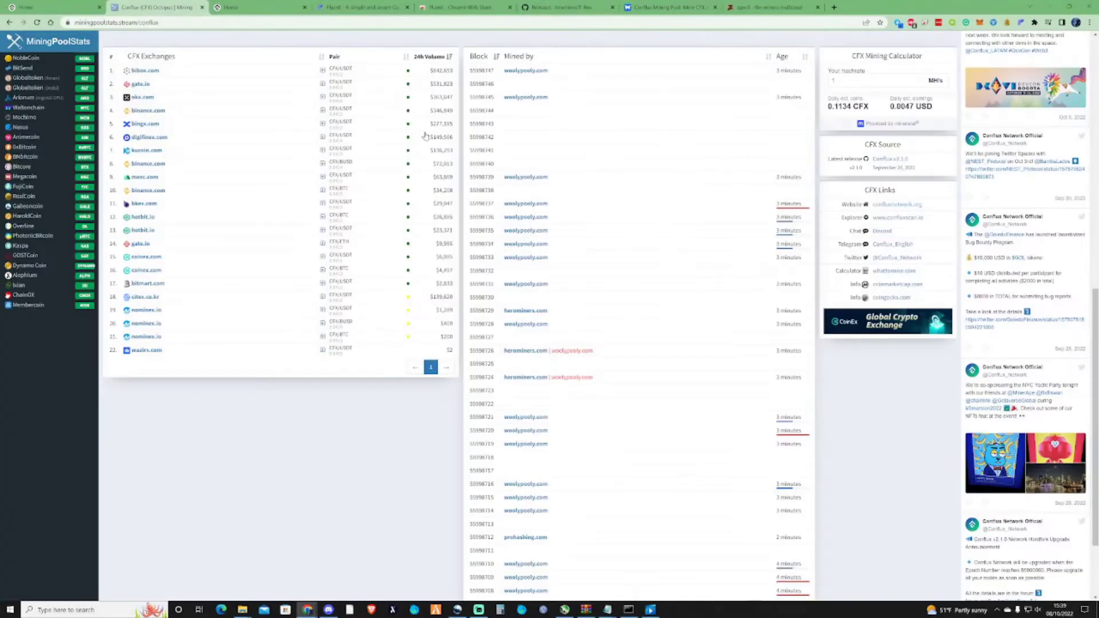
scroll(585, 383, up, 3)
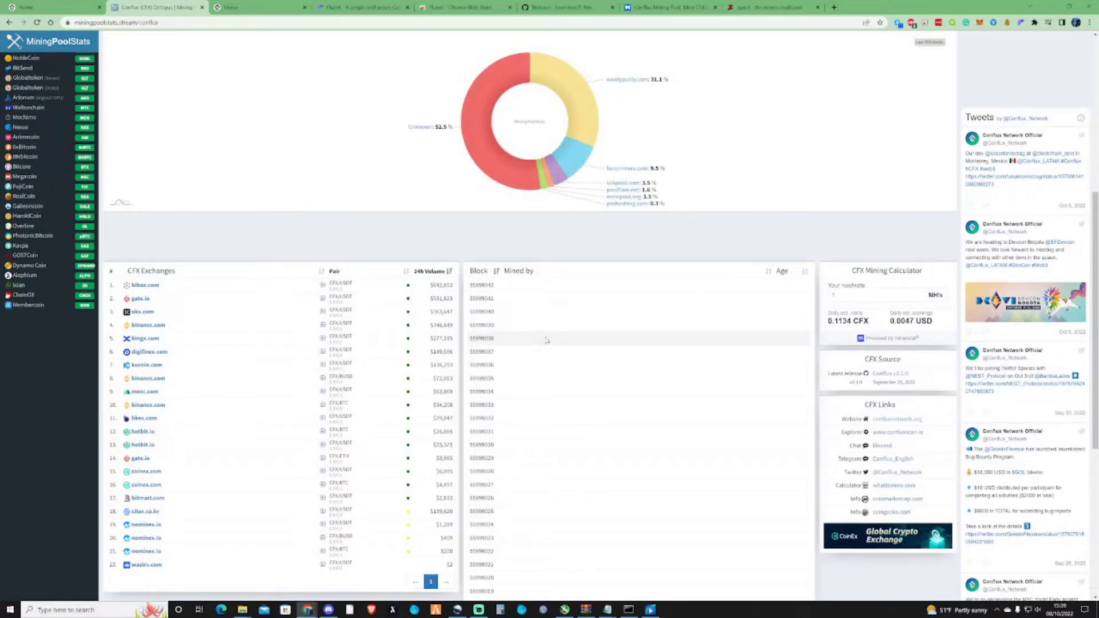
scroll(539, 295, down, 5)
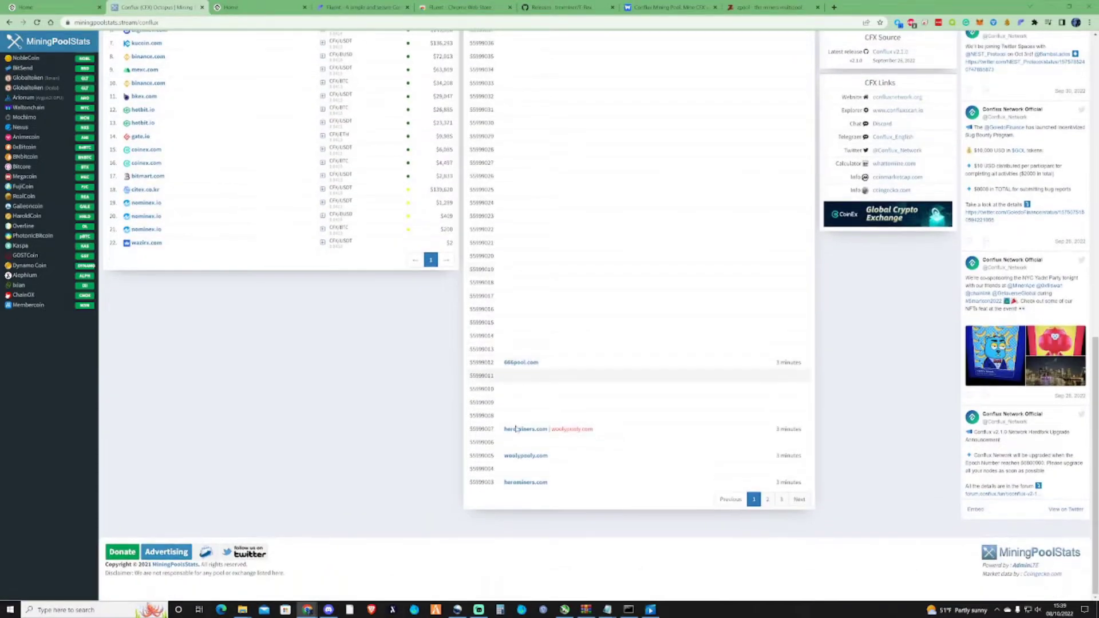
Go to woolypooly.com and open its Conflux (CFX) pool page
click(520, 456)
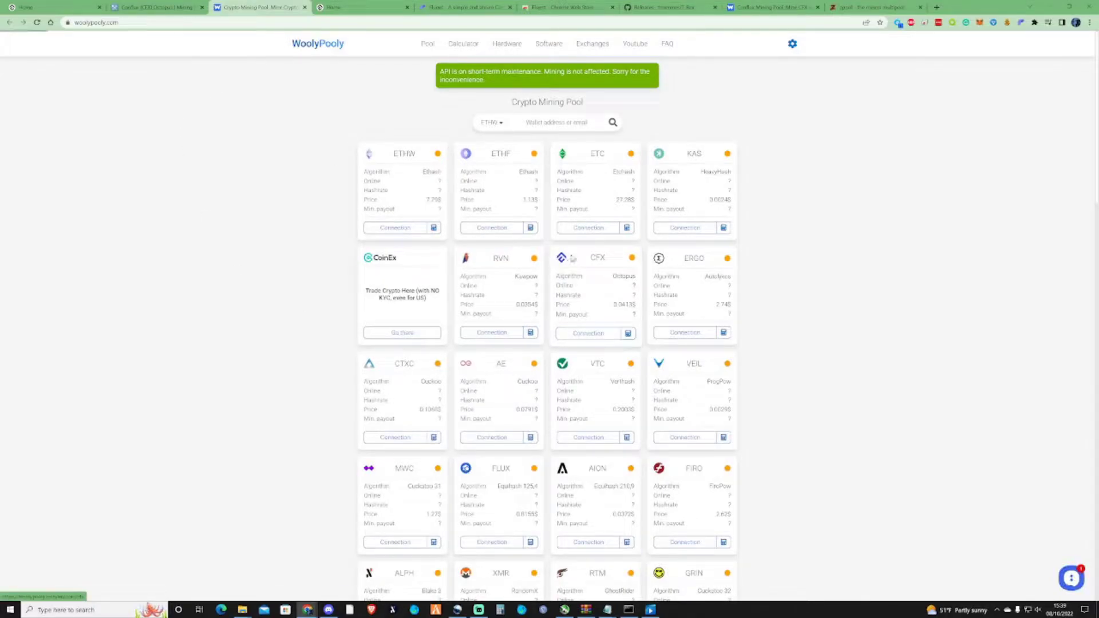
click(576, 258)
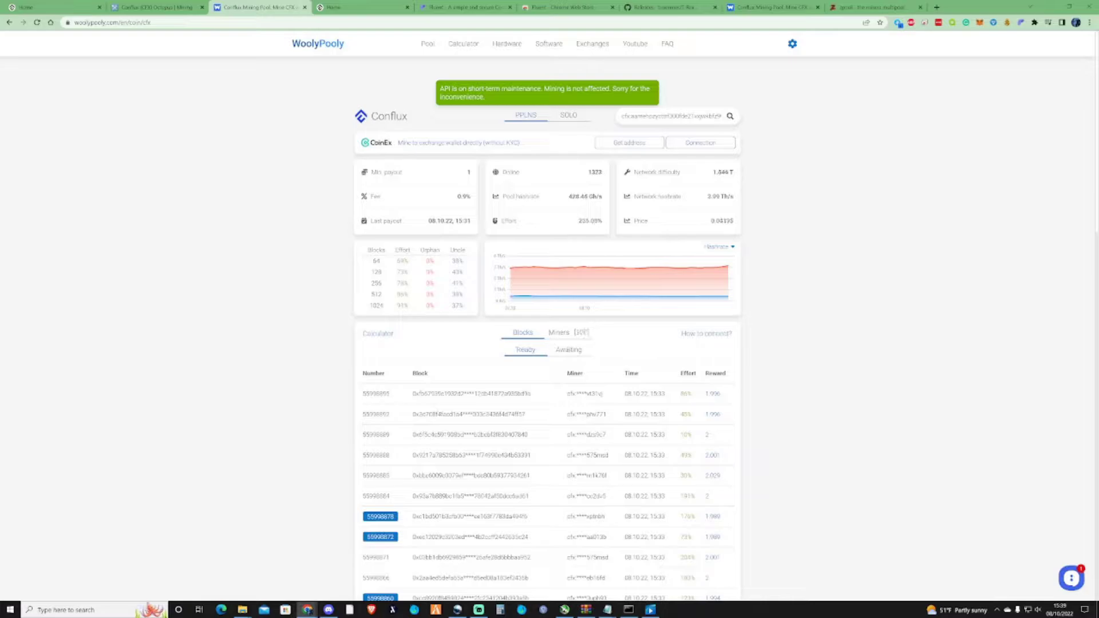
drag(371, 116, 420, 123)
click(445, 119)
scroll(469, 134, down, 1)
Open WoolyPooly's Conflux connection instructions and choose the Europe region
click(707, 291)
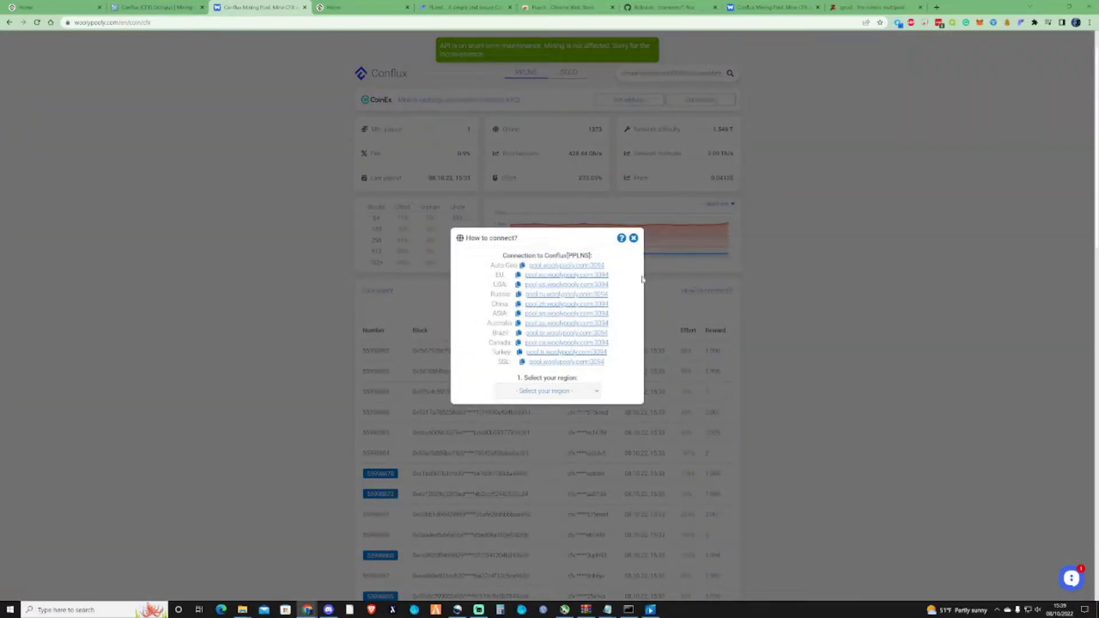
scroll(639, 279, down, 3)
click(597, 392)
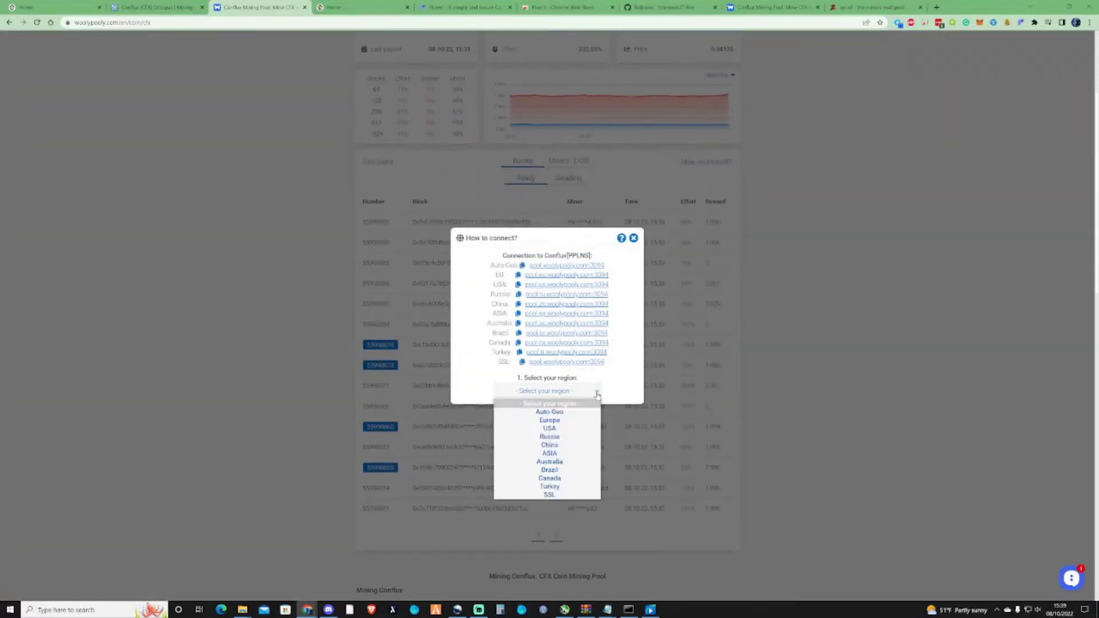
click(577, 420)
scroll(575, 333, down, 1)
scroll(575, 334, up, 2)
Choose t-rex as the miner, then return to the T-Rex releases page
click(564, 407)
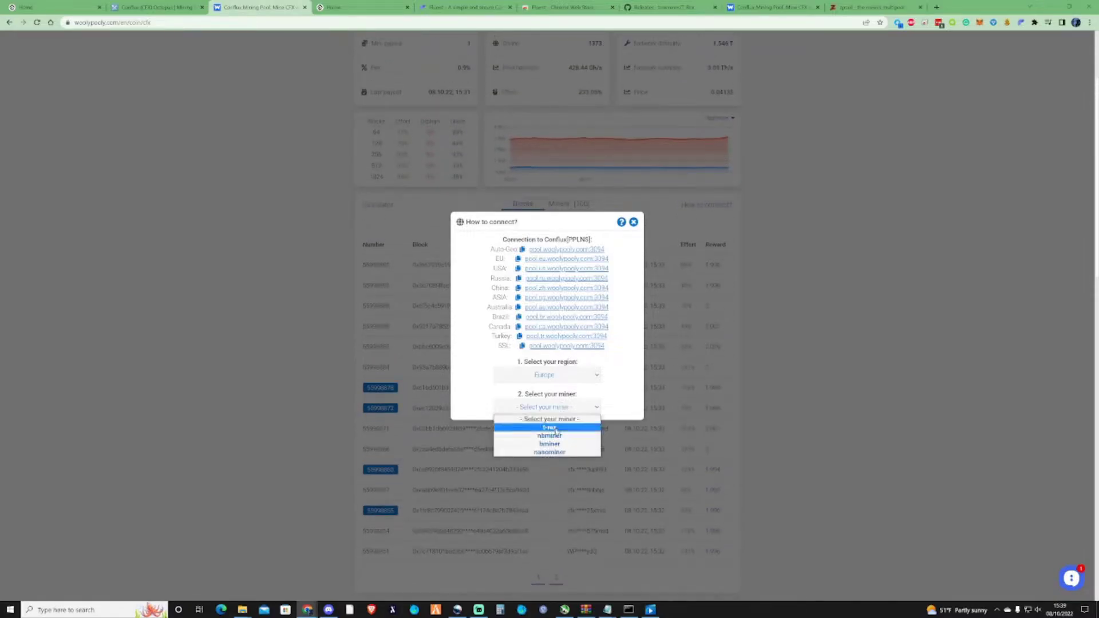
click(552, 428)
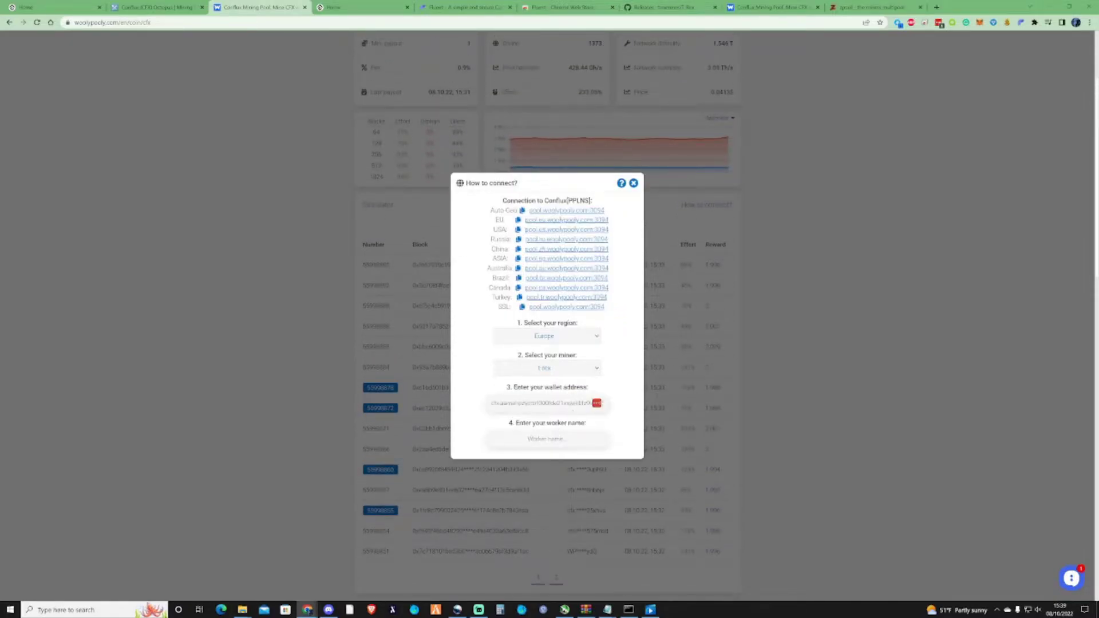
click(541, 369)
click(553, 389)
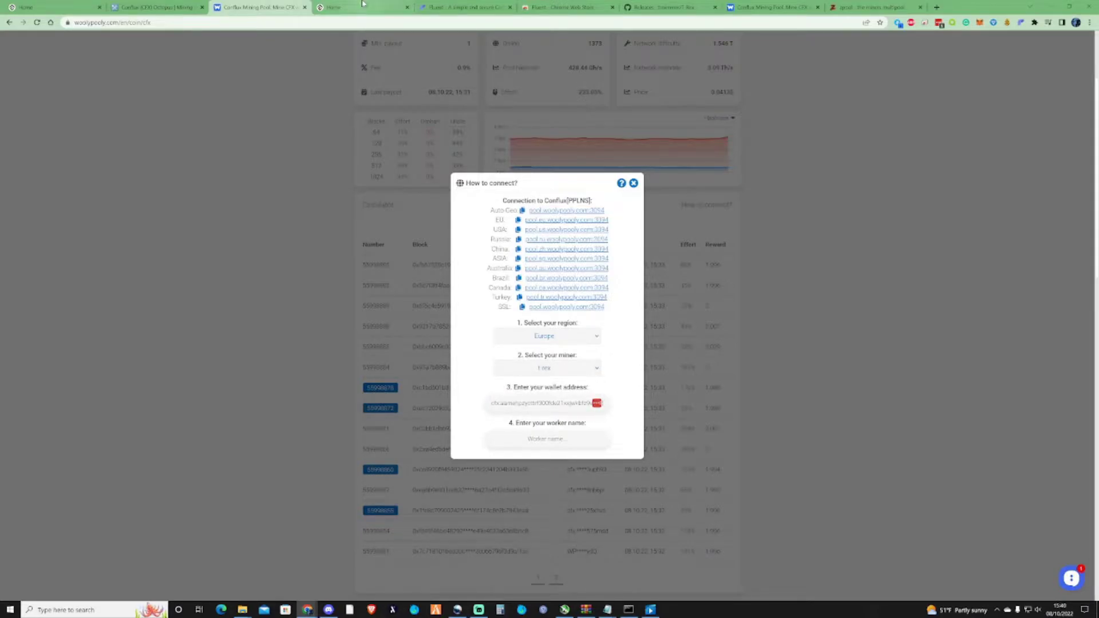
click(668, 6)
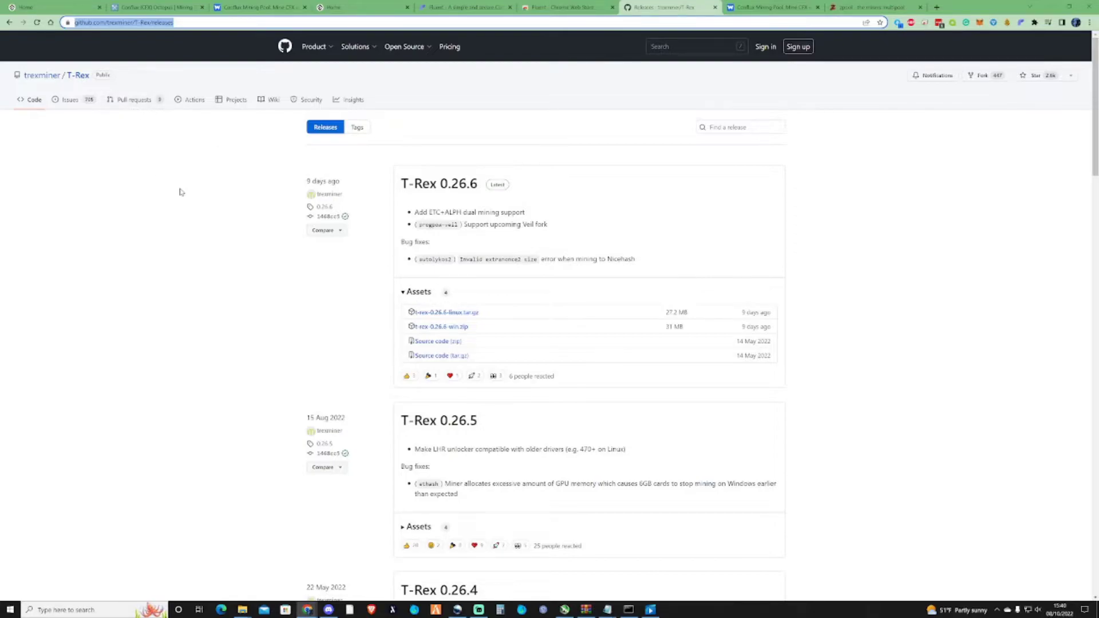
Download t-rex-0.26.6-win.zip from the release assets and open it
click(426, 329)
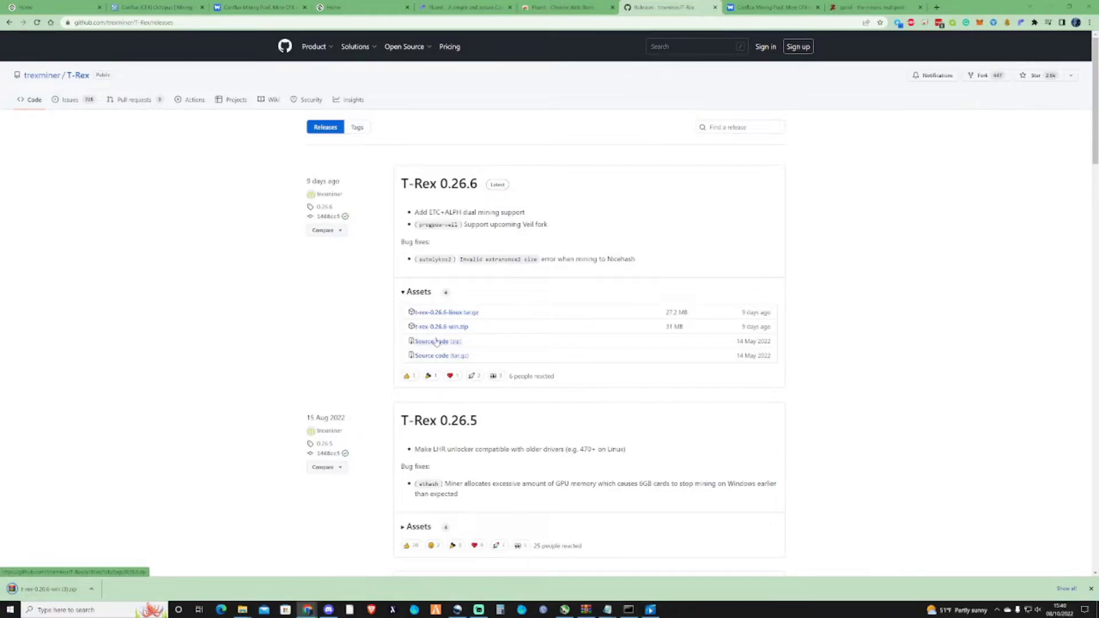
click(60, 590)
Clear the other windows so the T-Rex archive in WinRAR is visible over the desktop
click(1022, 6)
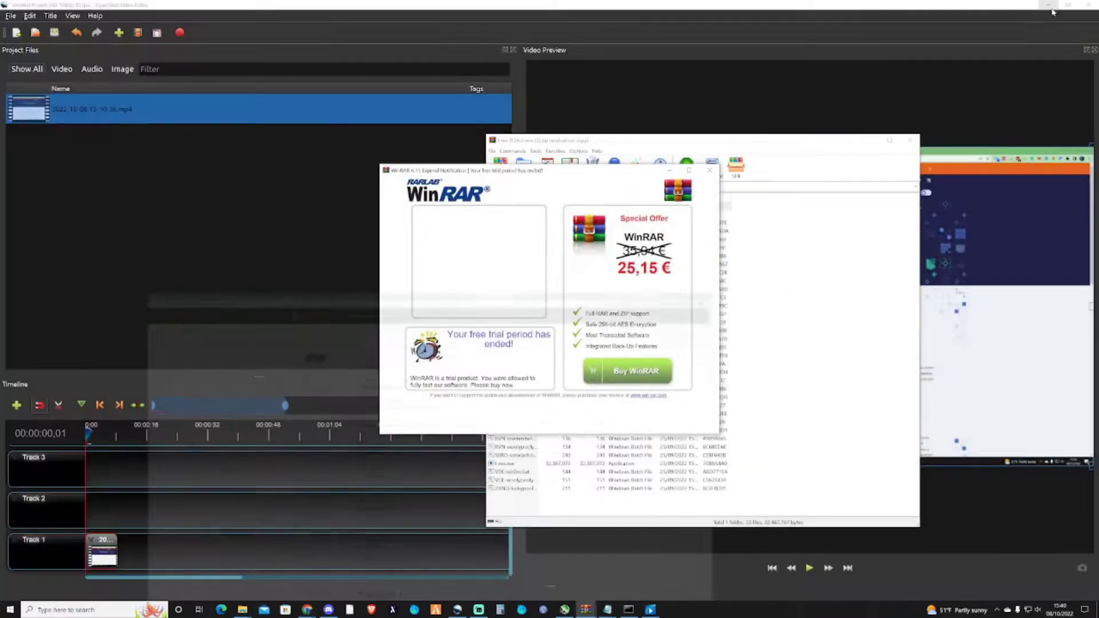
click(1047, 4)
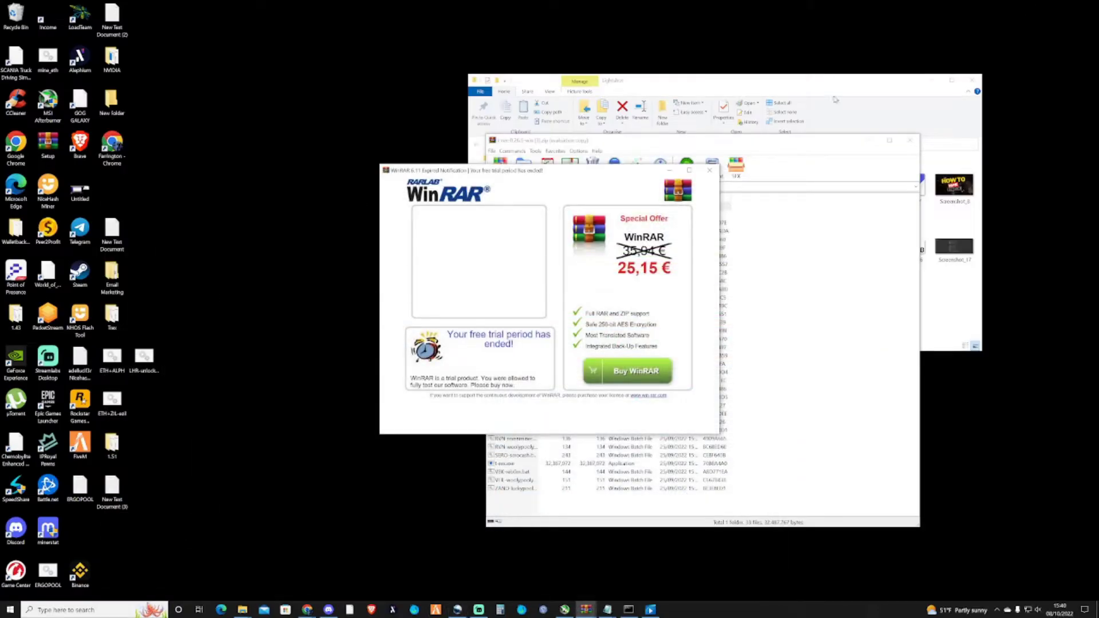
click(930, 81)
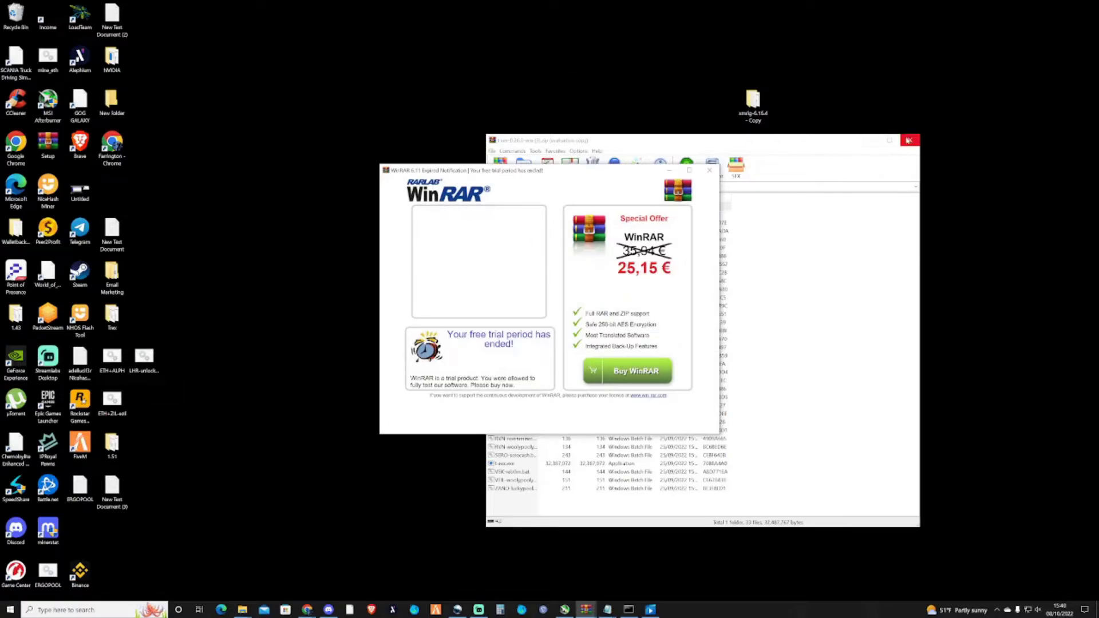
click(710, 170)
drag(736, 140, 798, 117)
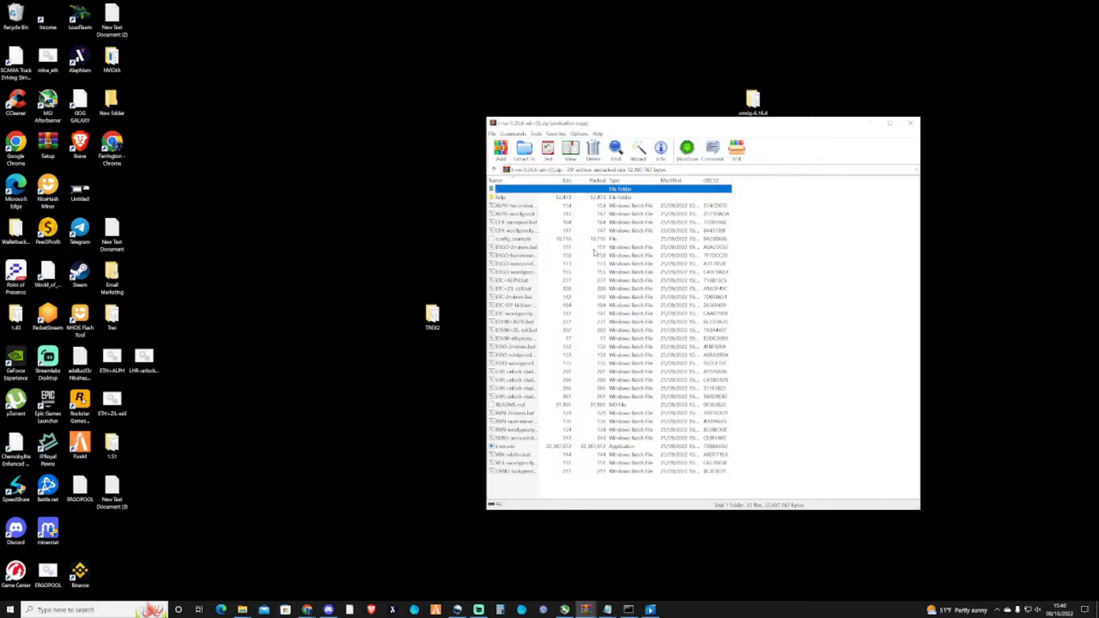
Create a new desktop folder named TREXMiner
right_click(430, 234)
mouse_move(461, 324)
click(575, 325)
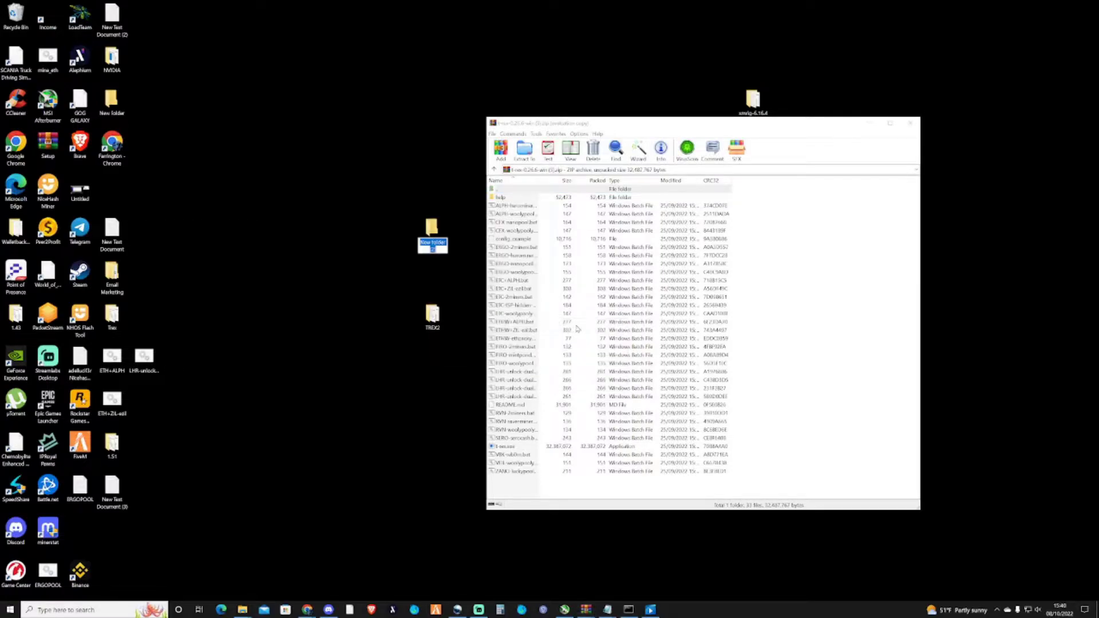
text(1)
text(REXMiner)
key(Return)
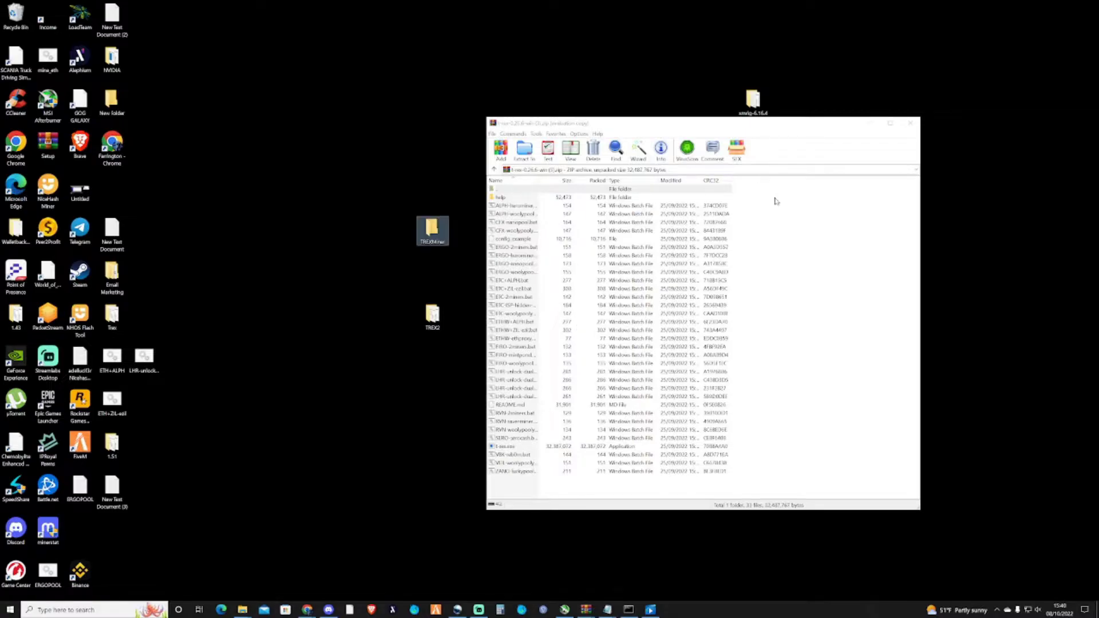
Extract all the archive's files into TREXMiner and close WinRAR
drag(761, 197, 523, 511)
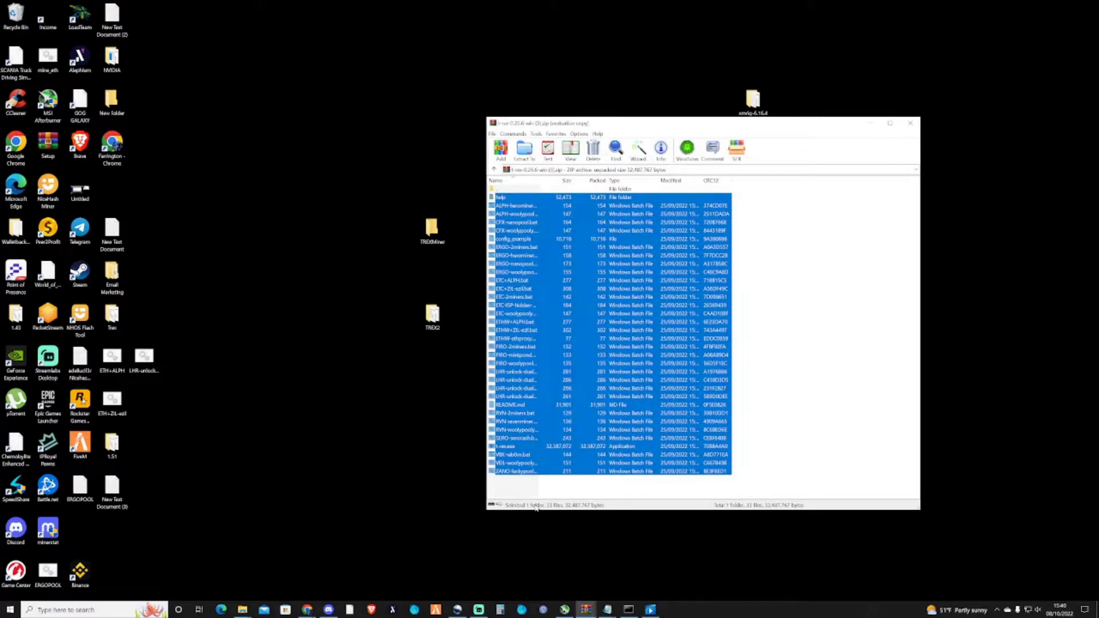
drag(499, 392, 432, 230)
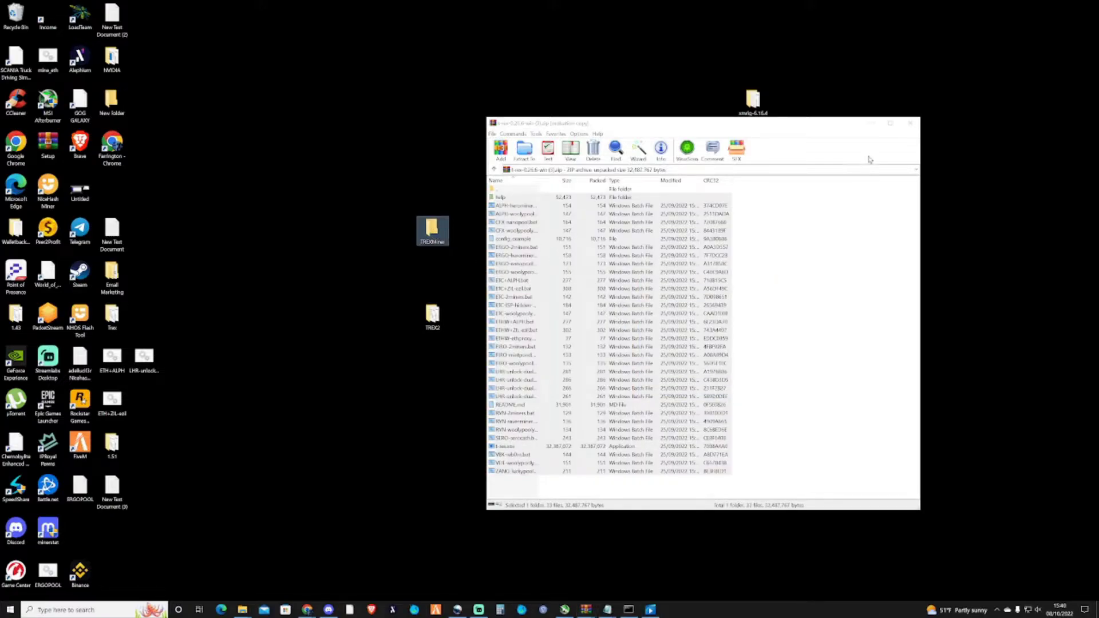
click(911, 123)
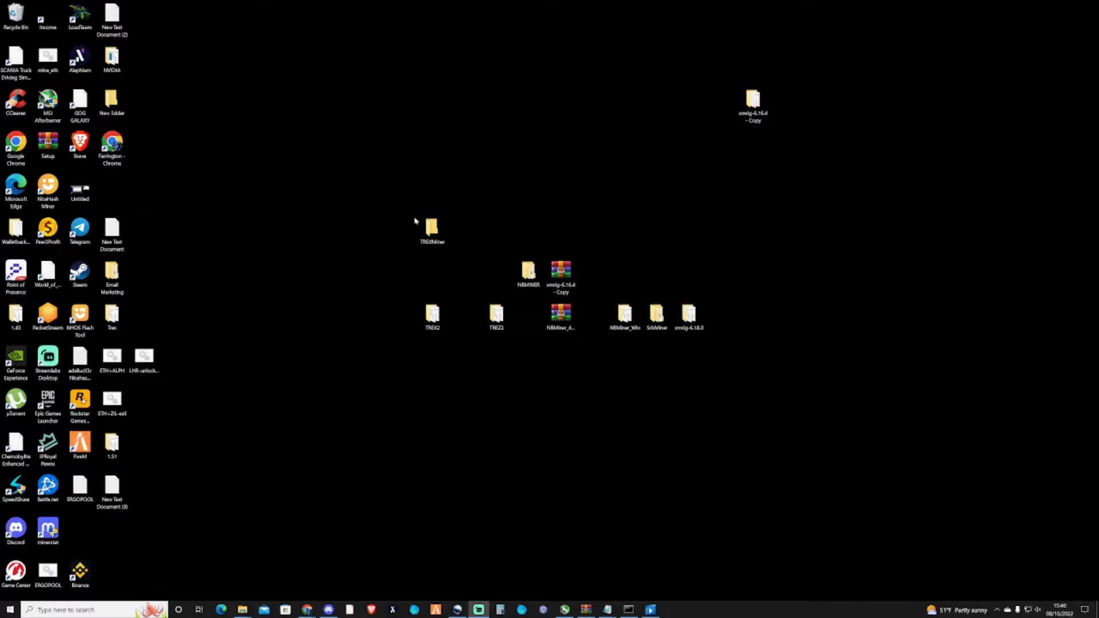
Open the CFX-woolypooly batch file from the TREXMiner folder in Notepad
double_click(431, 228)
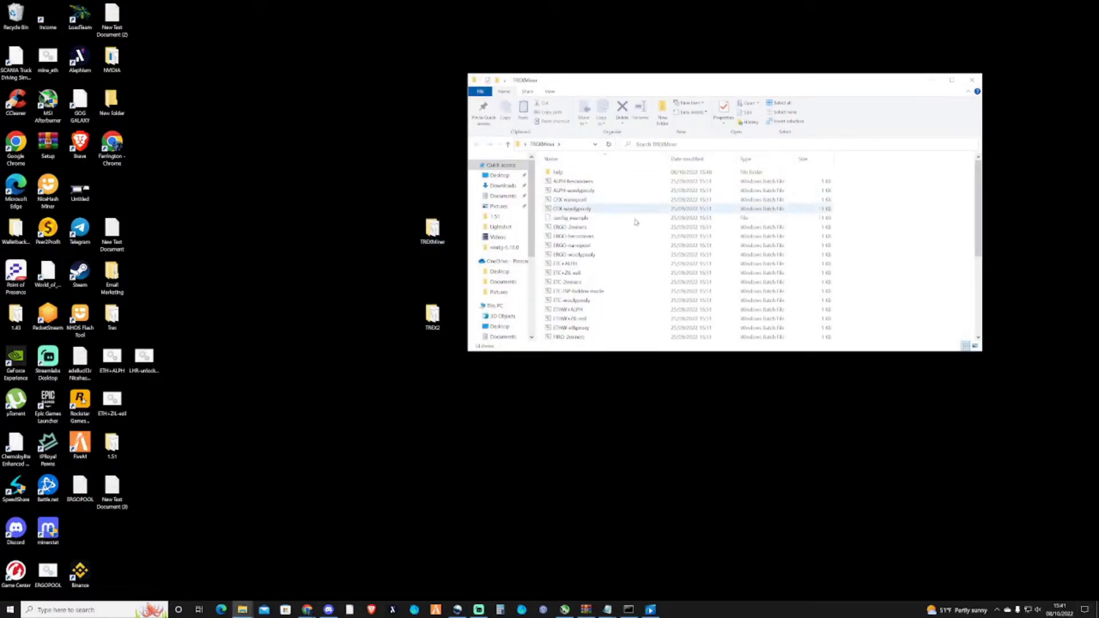
scroll(633, 229, down, 5)
scroll(633, 229, down, 1)
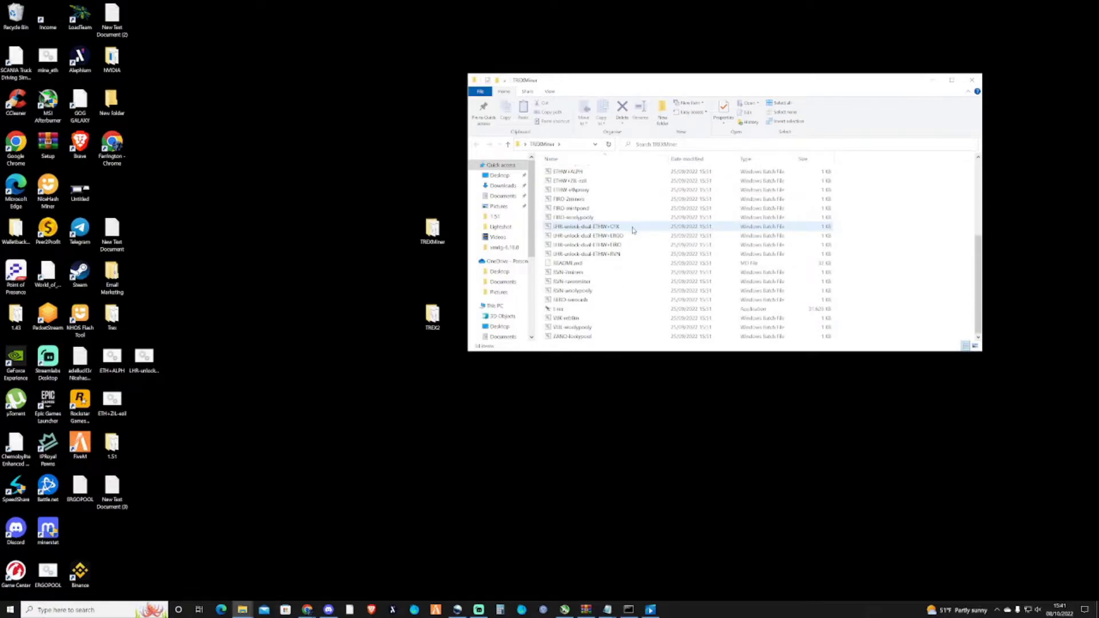
scroll(588, 315, up, 6)
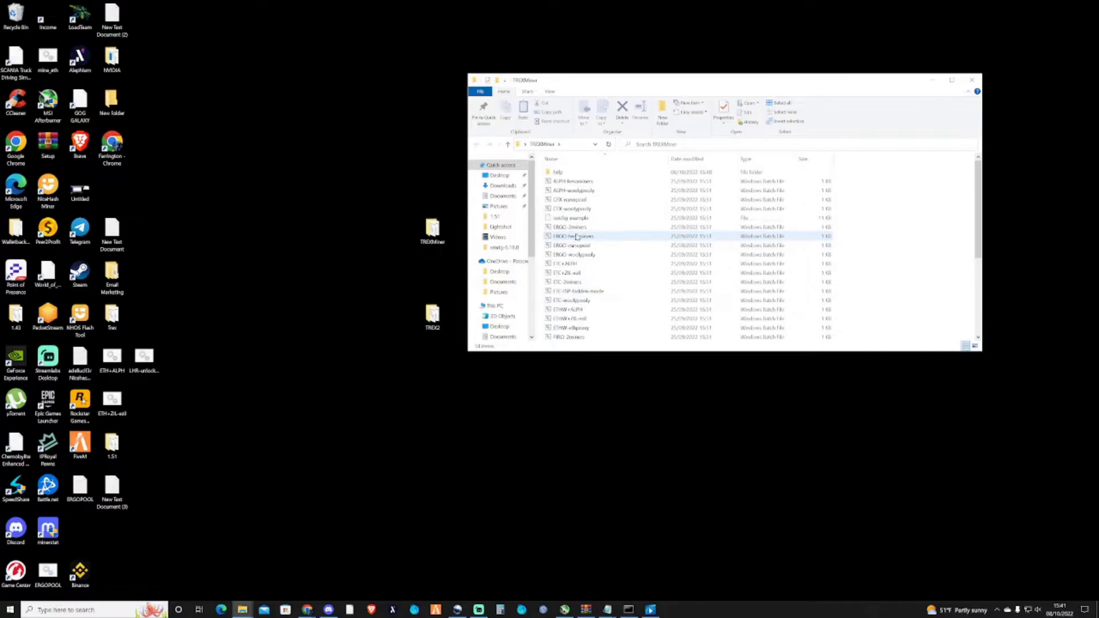
click(581, 209)
right_click(581, 209)
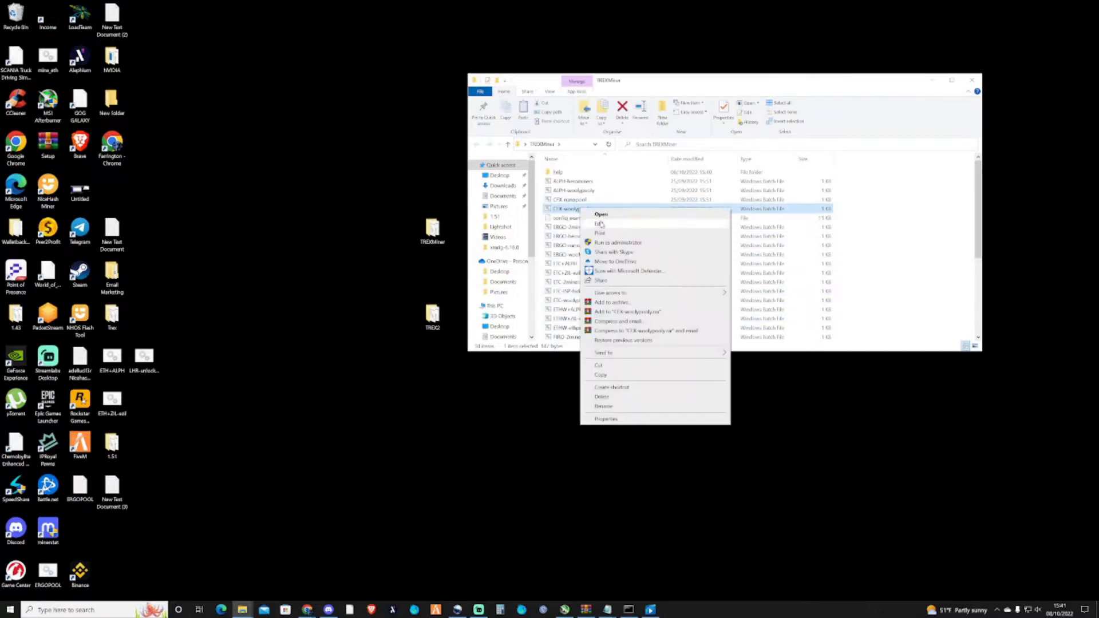
click(596, 227)
Minimize the TREXMiner folder and return to the T-Rex releases Chrome window
click(574, 89)
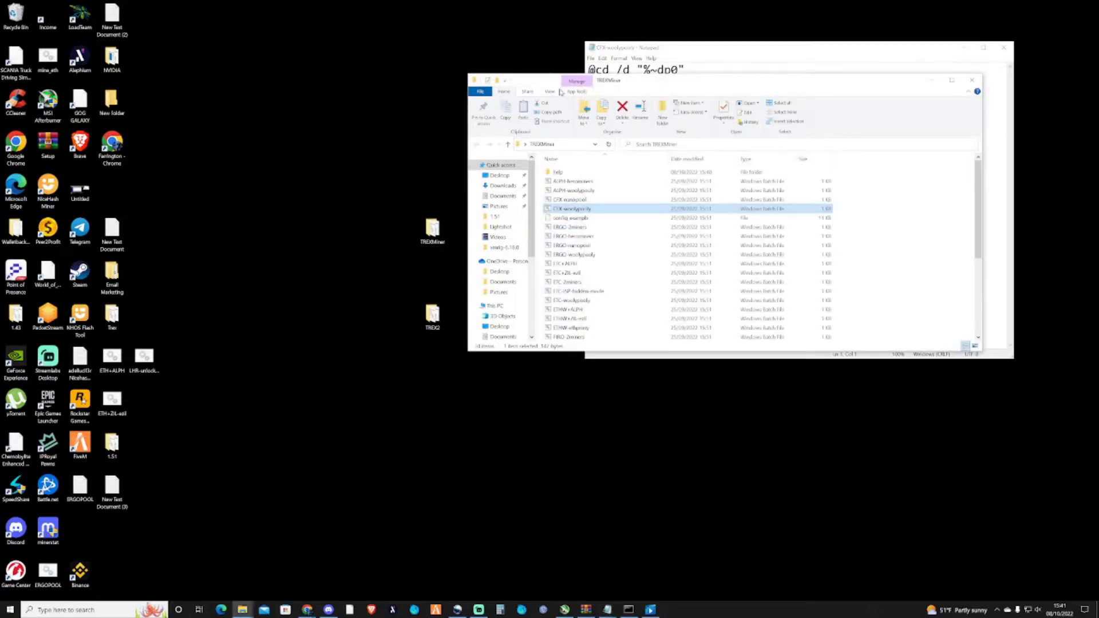
click(943, 80)
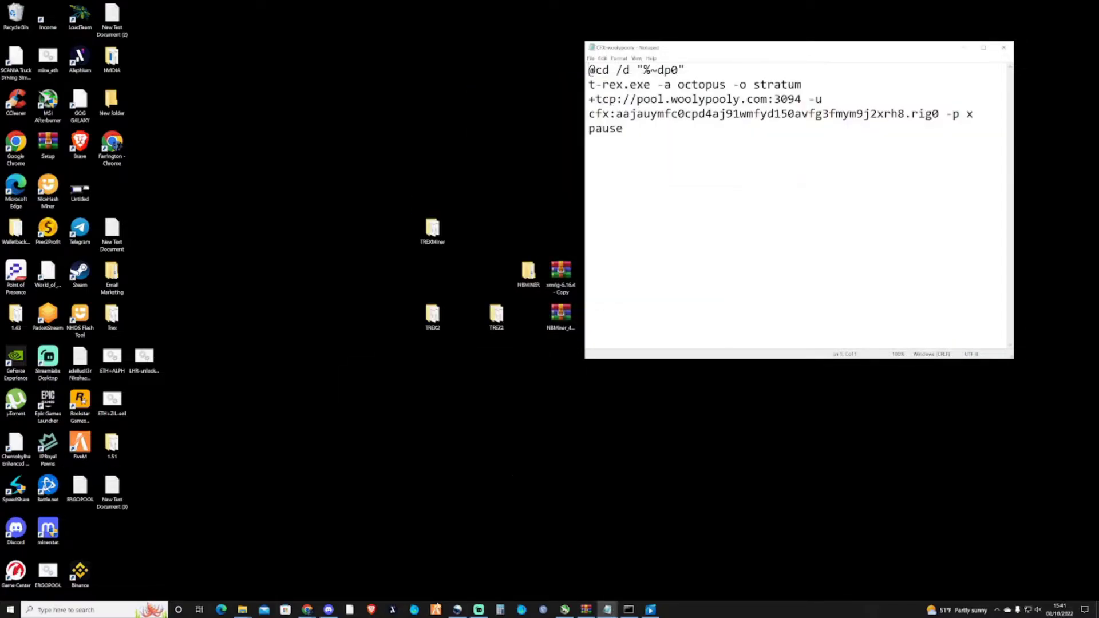
click(308, 610)
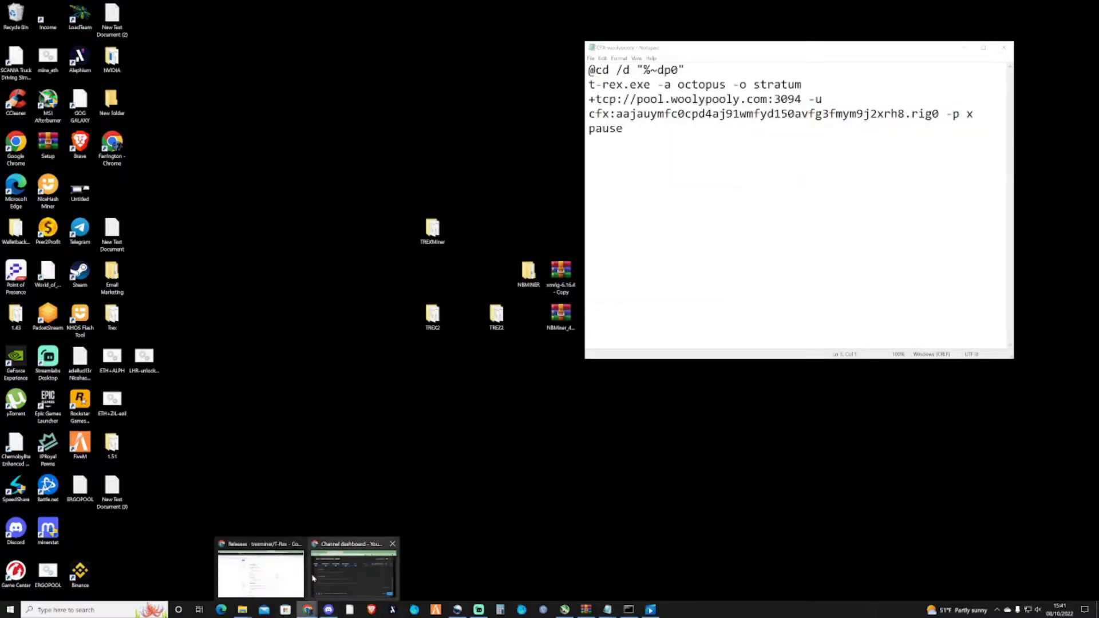
click(281, 569)
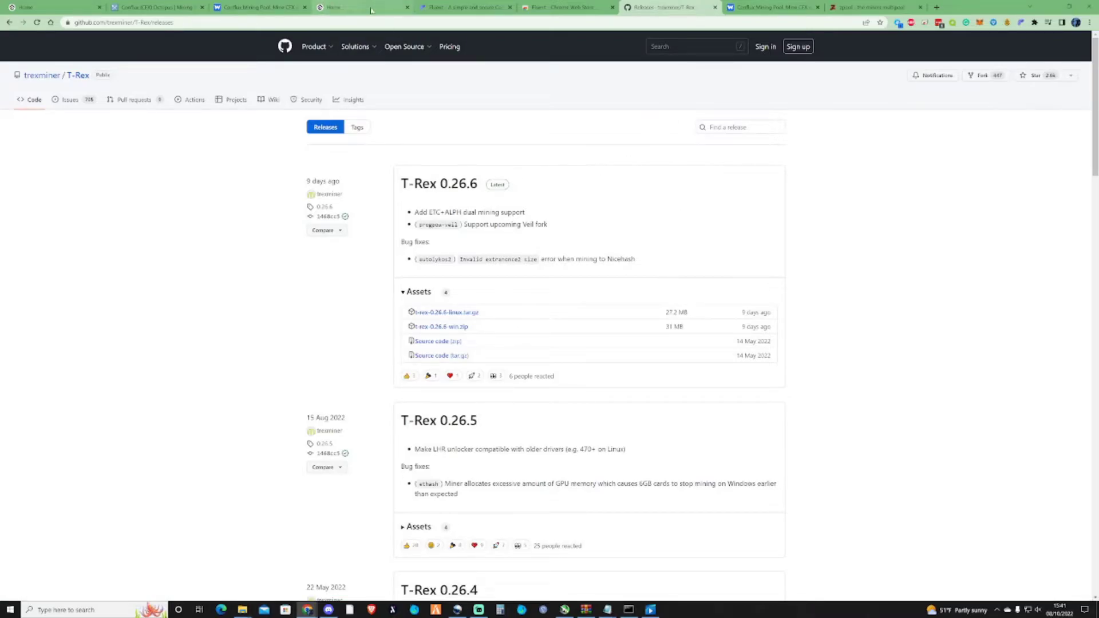
Close the Fluent Wallet tab and copy the CFX address from the Fluent extension
click(433, 5)
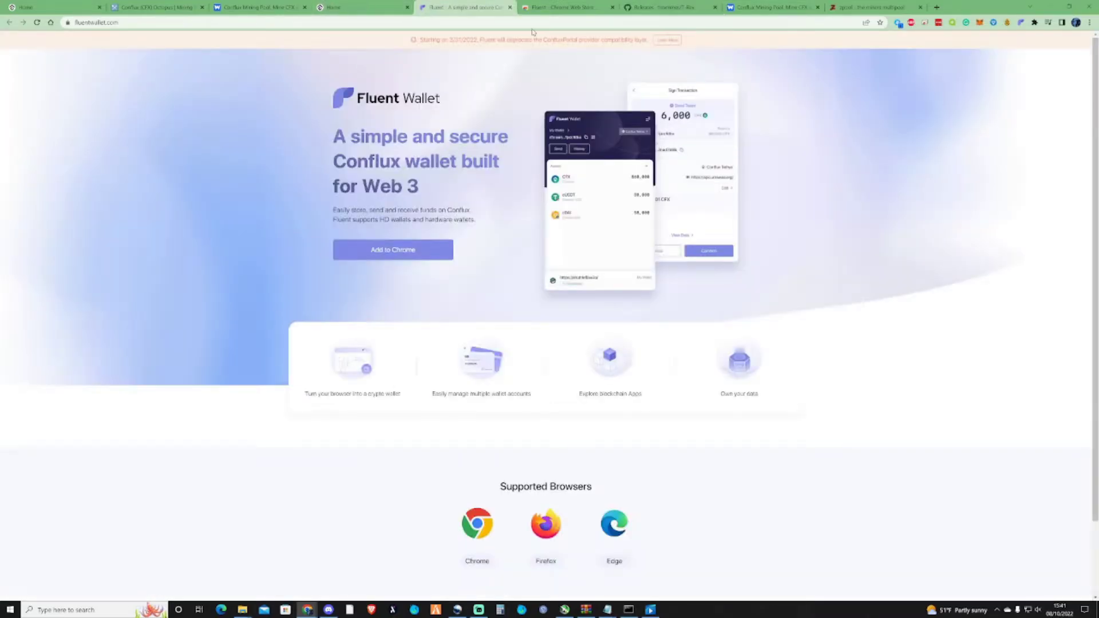
click(510, 8)
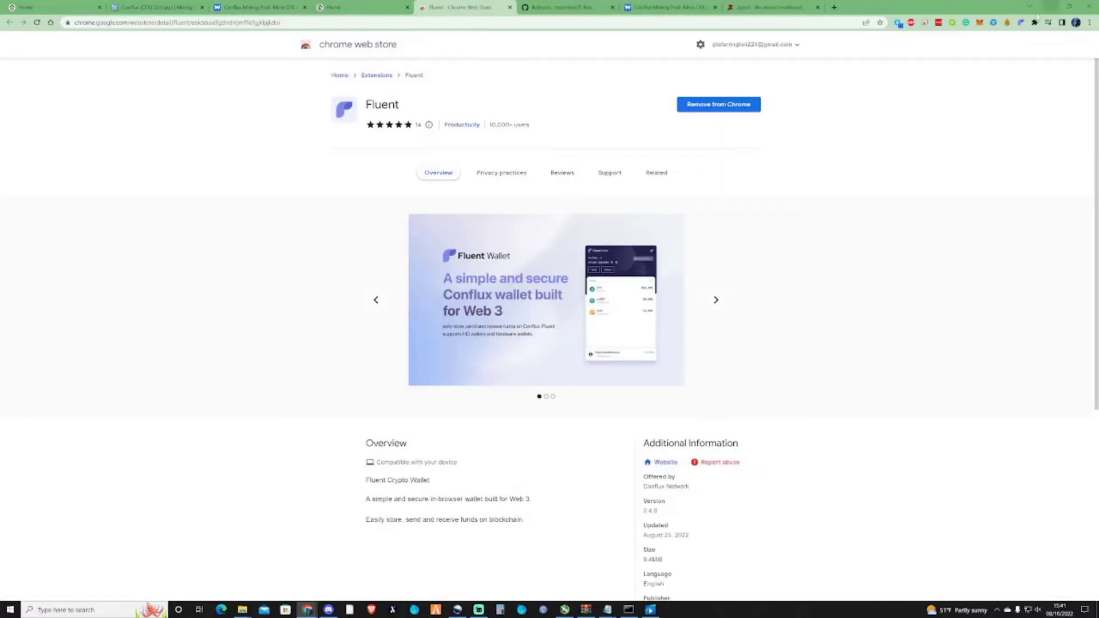
click(1019, 24)
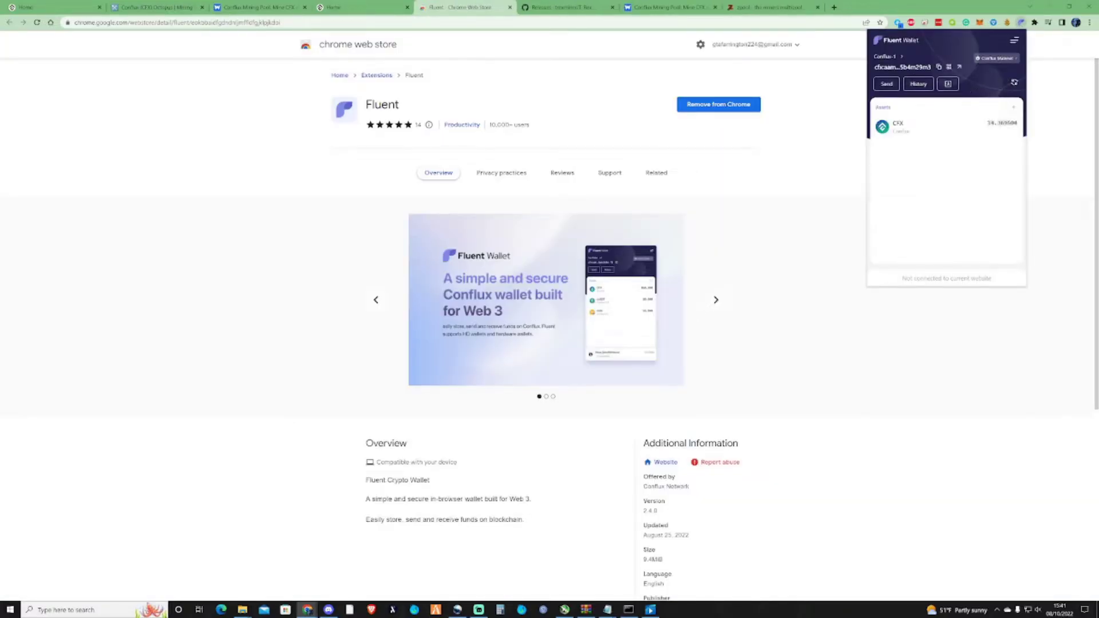
click(938, 67)
click(940, 68)
Close the RVN-ravenminer and start_mEWC Notepad windows, leaving CFX-woolypooly in front
mouse_move(607, 610)
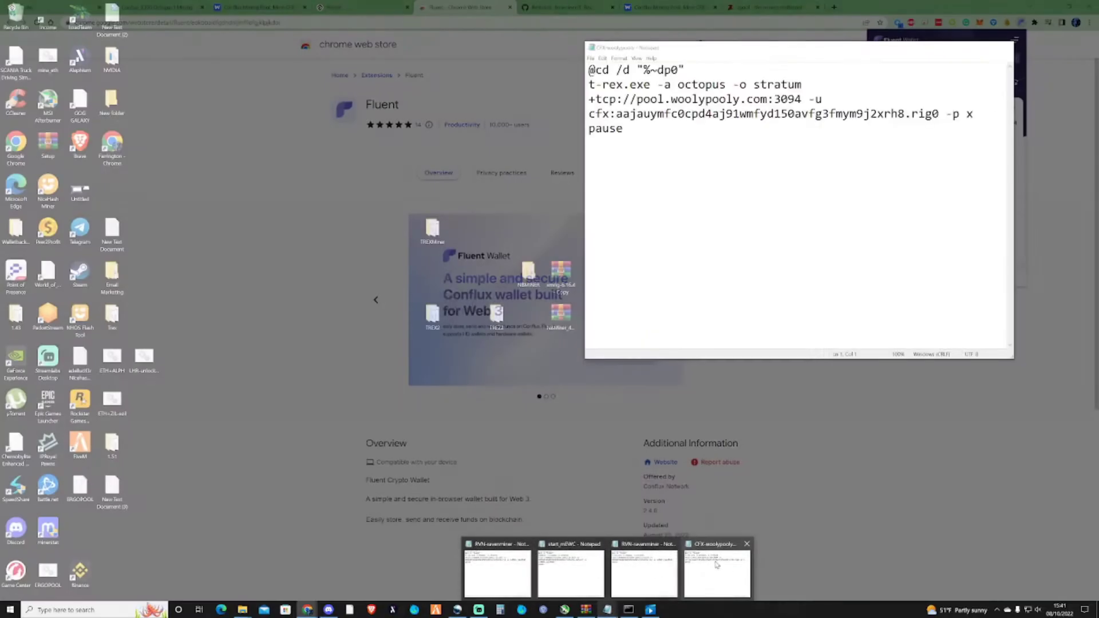
click(716, 565)
mouse_move(610, 610)
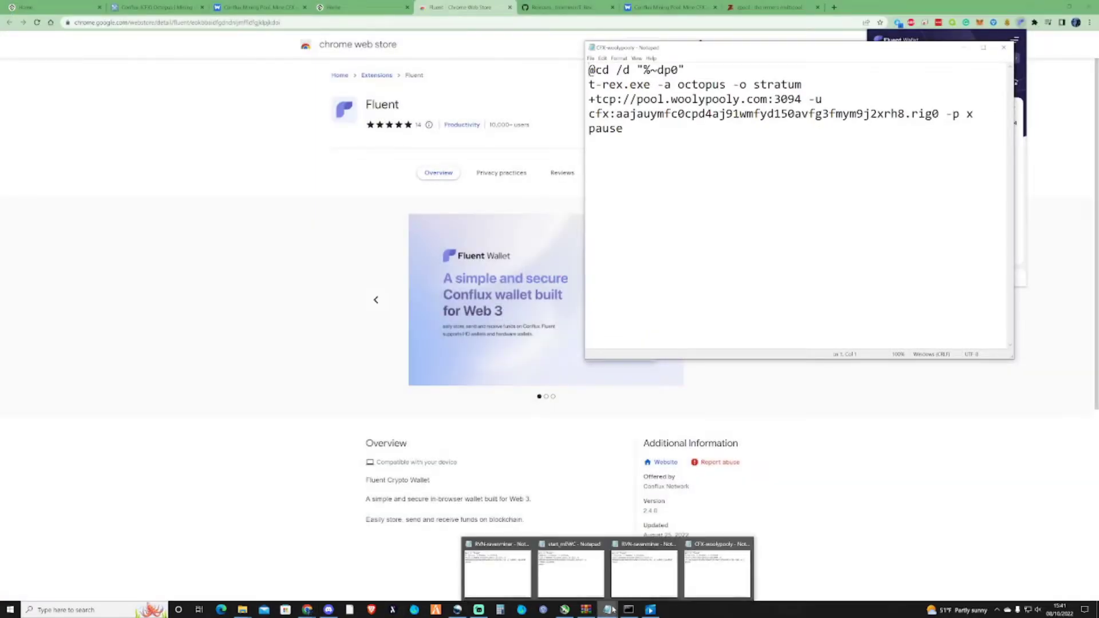
click(527, 545)
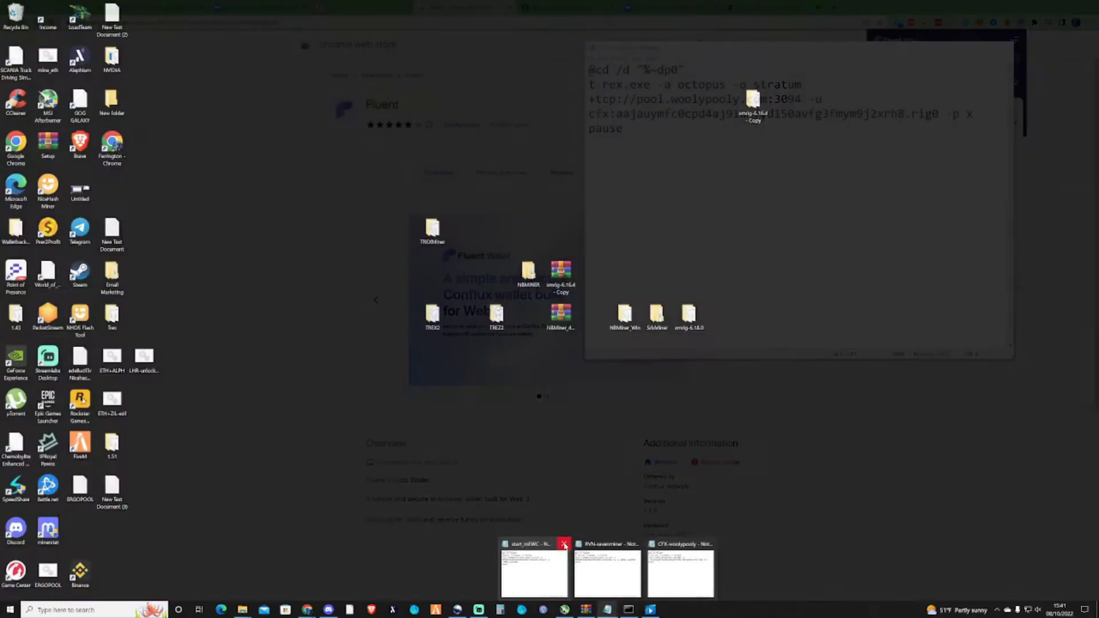
click(564, 544)
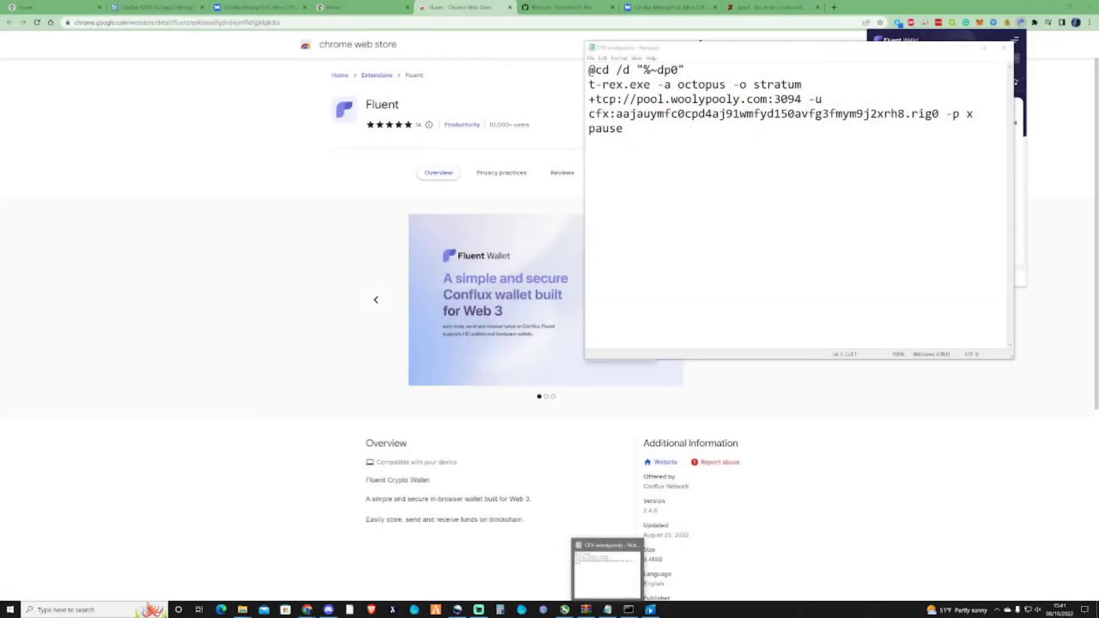
click(634, 572)
drag(744, 47, 591, 236)
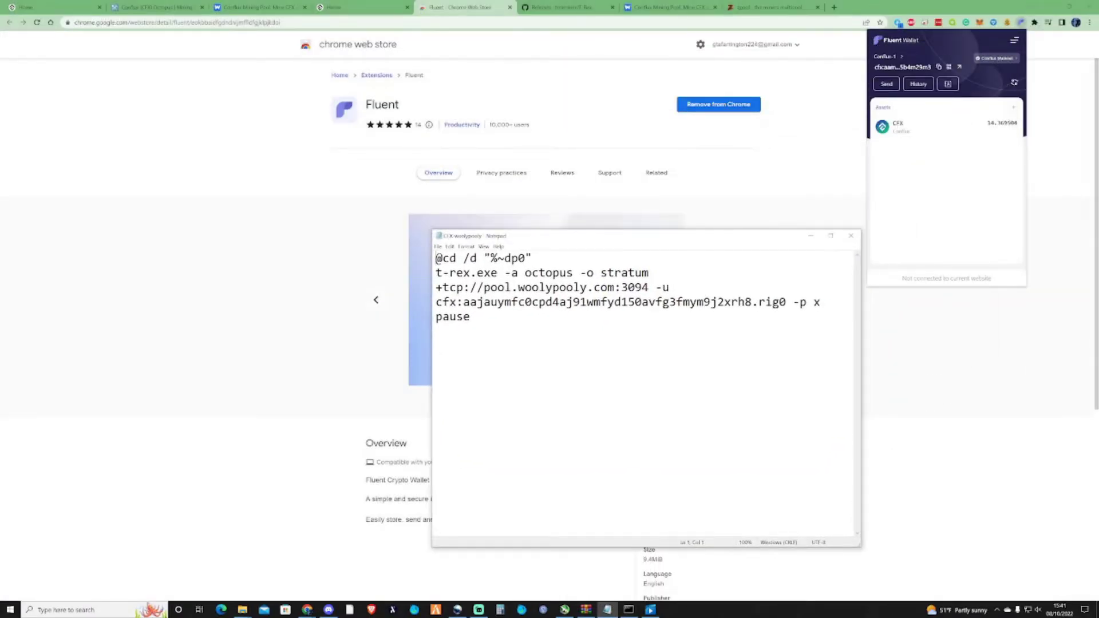
Replace the old wallet address with the Fluent address, keeping a single cfx: prefix
drag(752, 303, 463, 302)
right_click(469, 304)
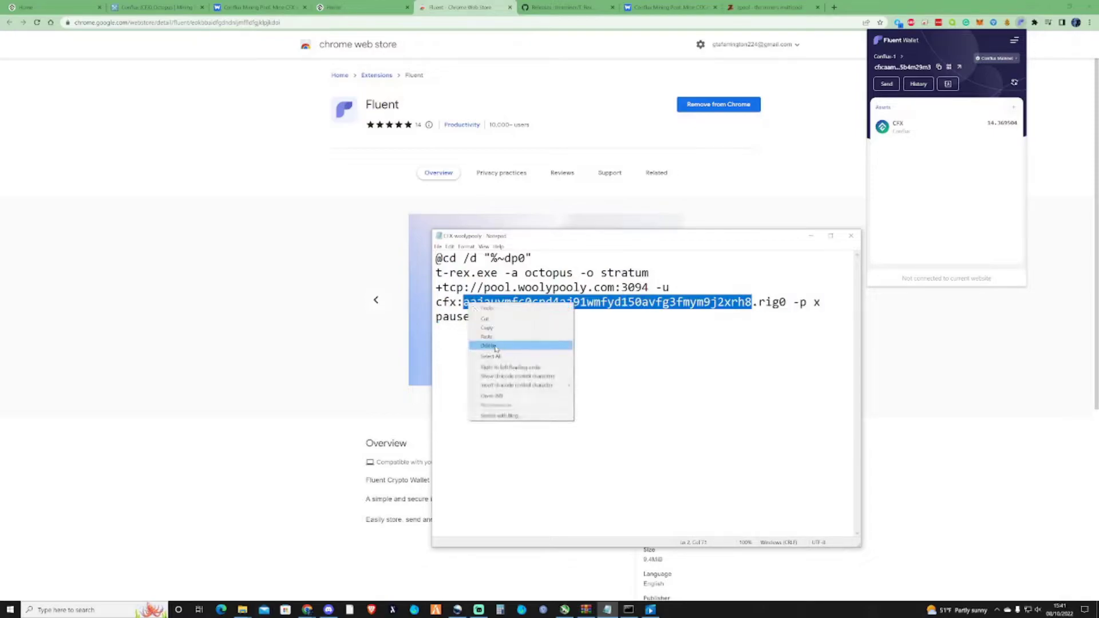
click(495, 338)
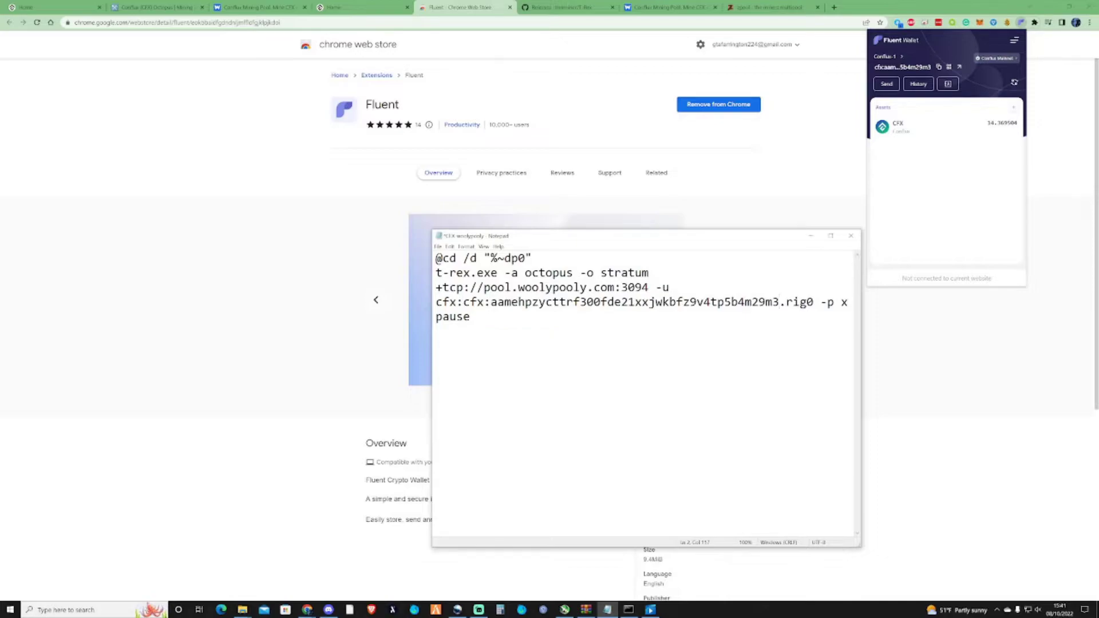
drag(463, 302, 435, 302)
key(BackSpace)
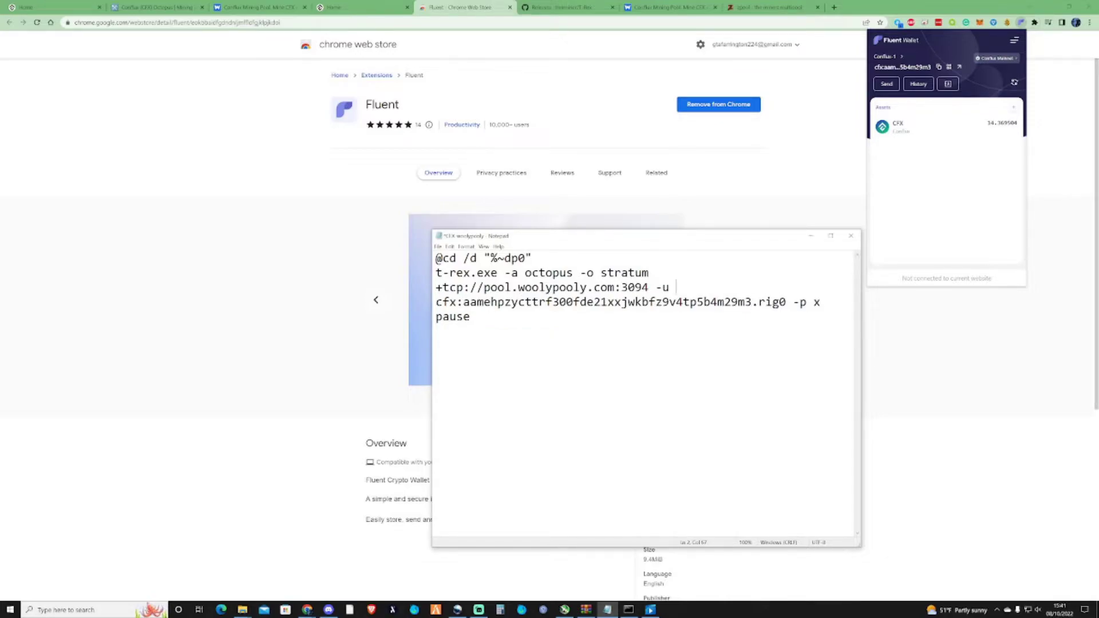
click(258, 7)
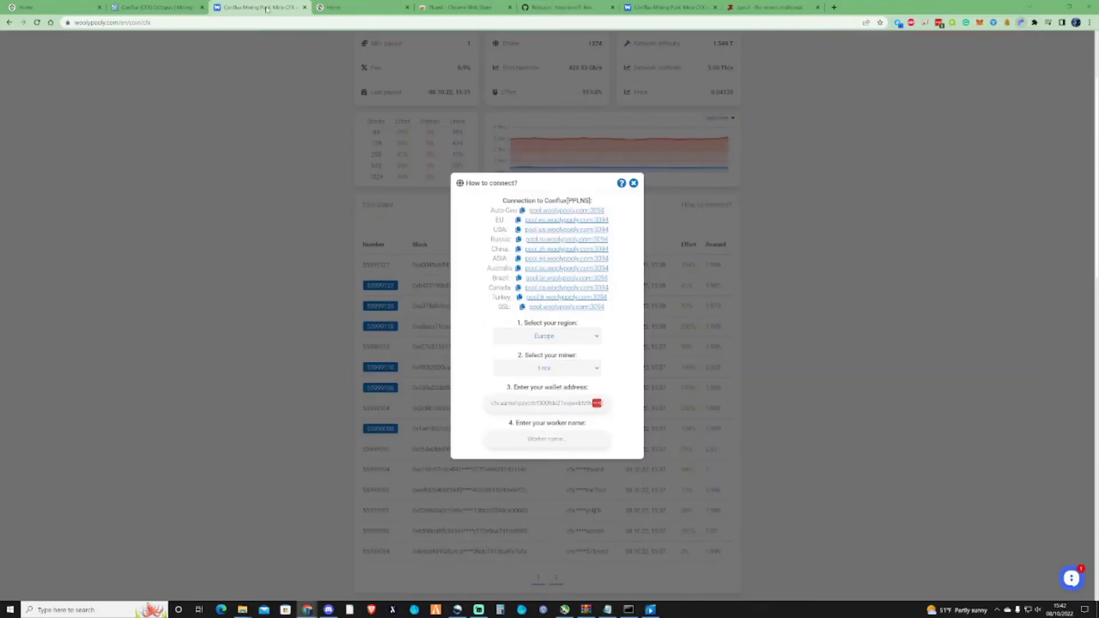
Copy the EU pool address and enter worker name Main in WoolyPooly's connection dialog
click(559, 223)
click(545, 439)
text(Mi)
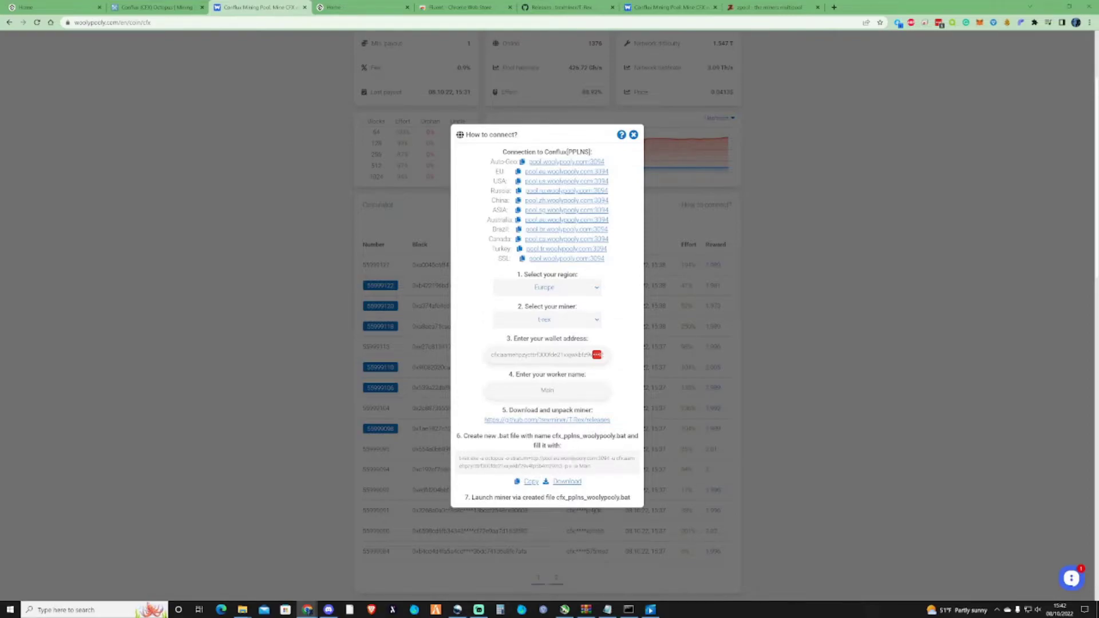
drag(595, 467, 579, 467)
click(580, 467)
Copy the generated t-rex command and paste it over the CFX-woolypooly file's text
drag(592, 467, 423, 452)
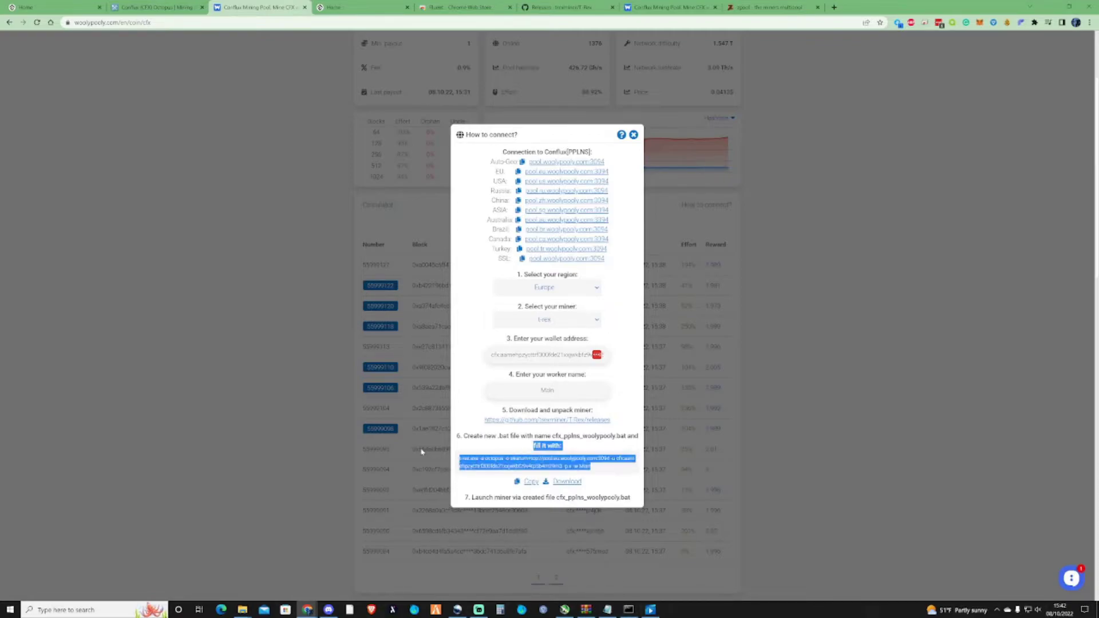
click(531, 481)
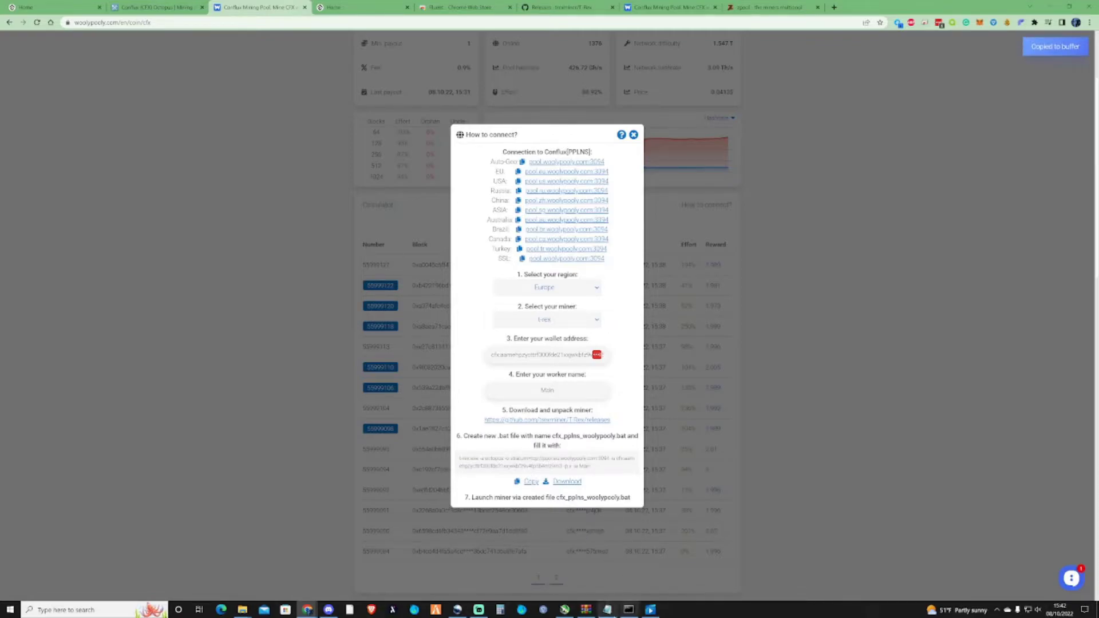
click(608, 610)
drag(472, 319, 280, 169)
key(ctrl+v)
Save the CFX-woolypooly batch file from the File menu and close Notepad
click(437, 247)
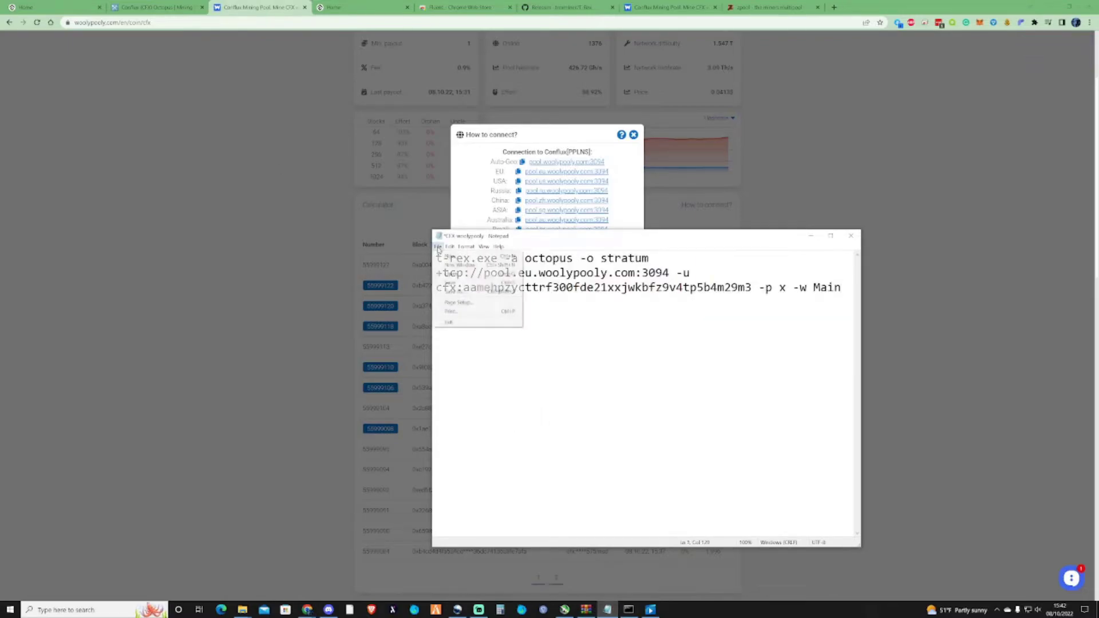
click(451, 283)
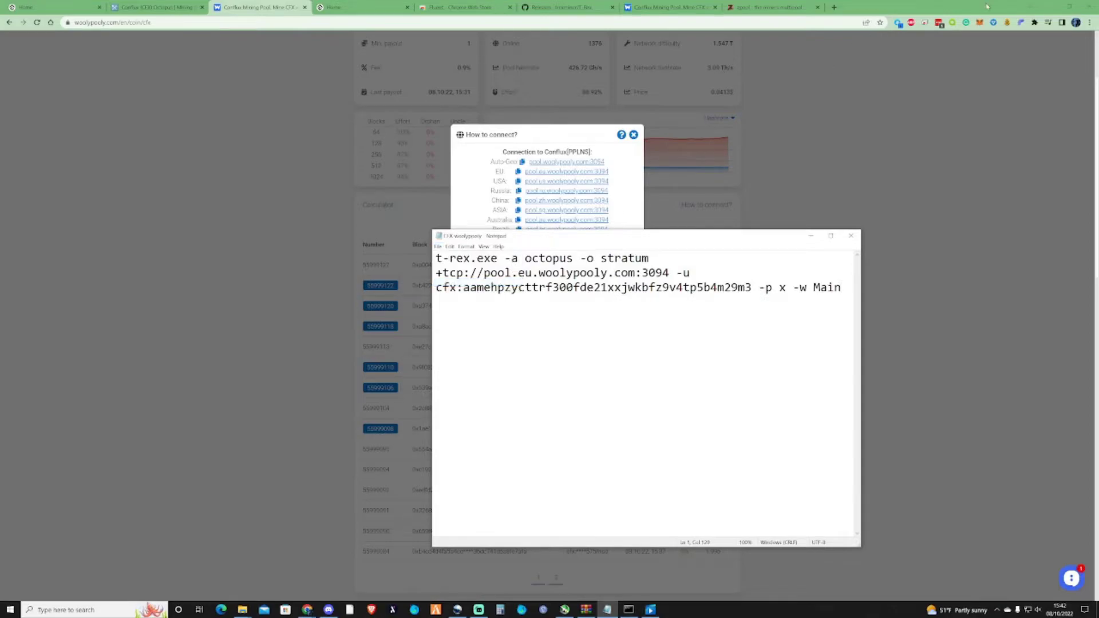
click(851, 241)
From the maximized TREXMiner folder, run CFX-woolypooly until T-Rex authorizes, then stop it with Ctrl+C
click(1051, 7)
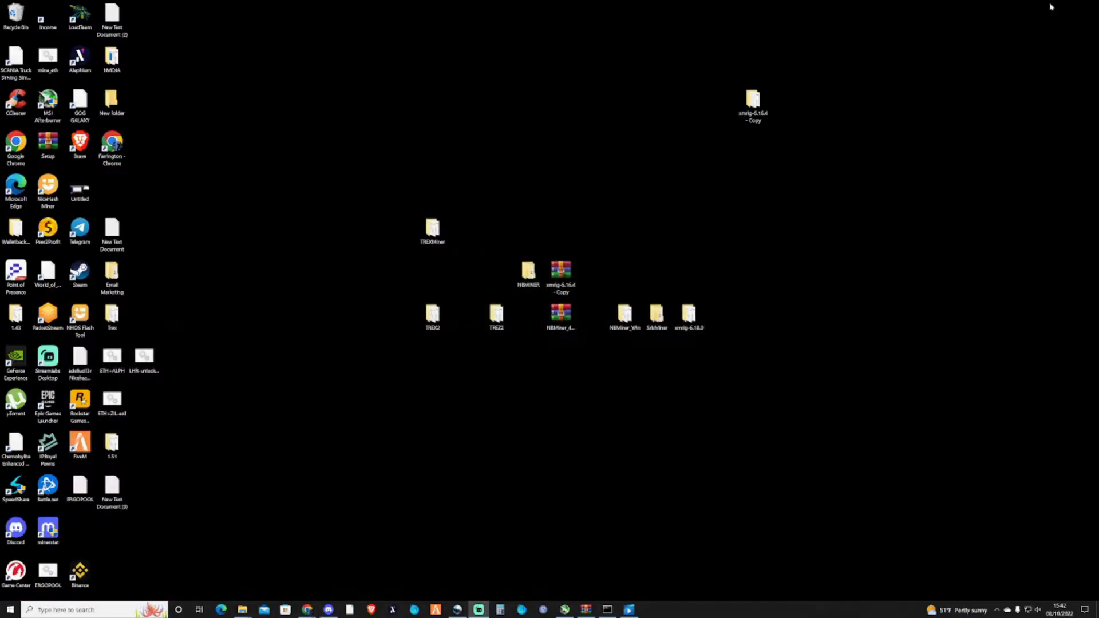
double_click(434, 230)
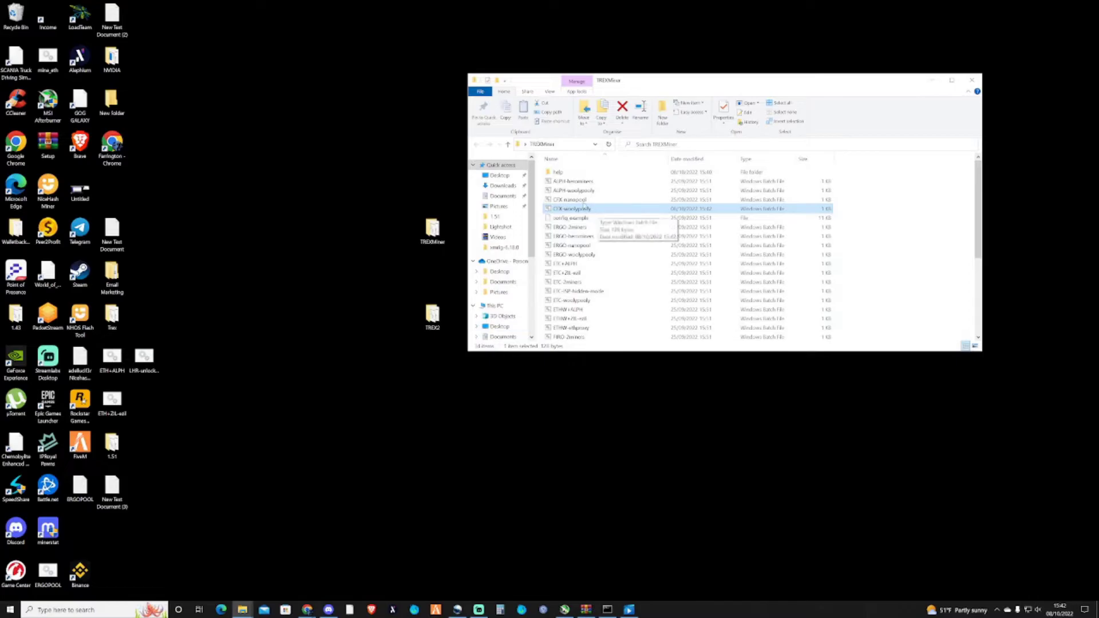
click(951, 80)
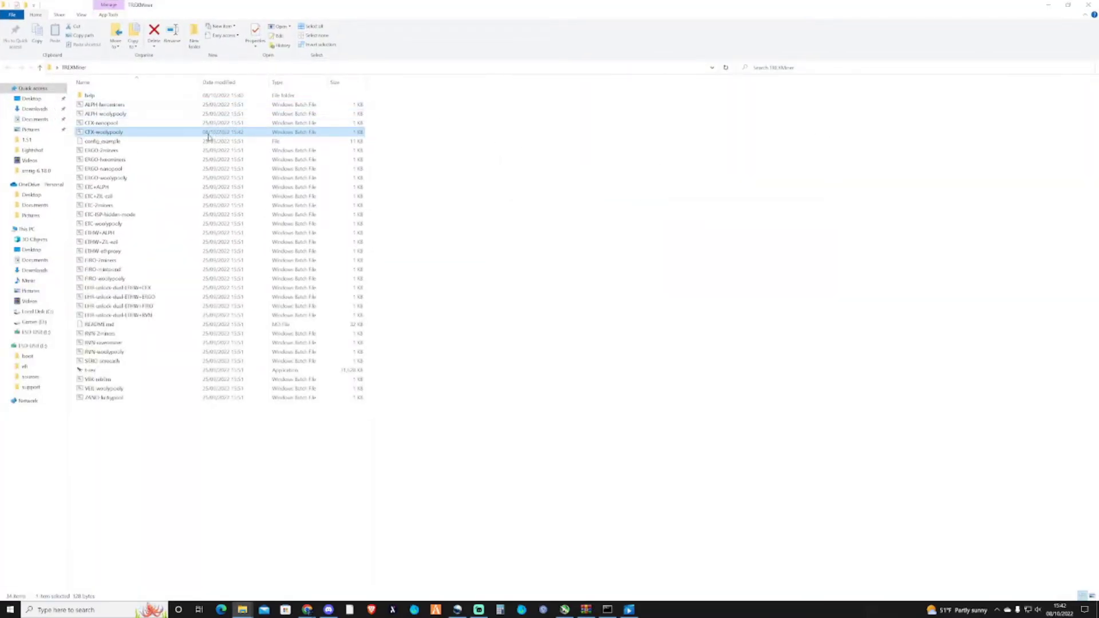
double_click(111, 137)
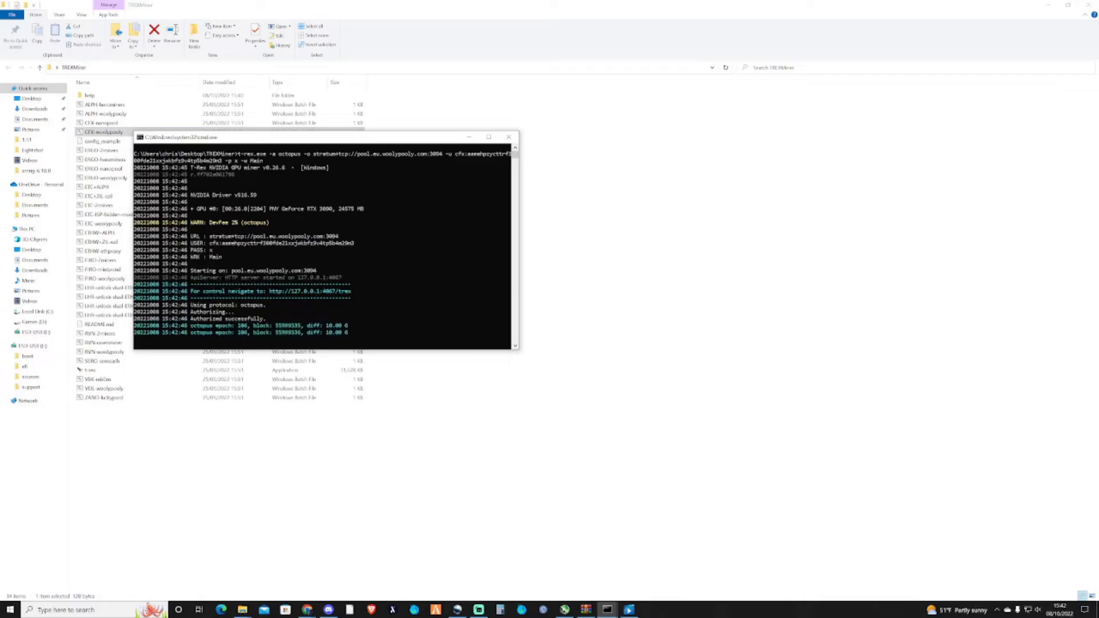
key(ctrl+c)
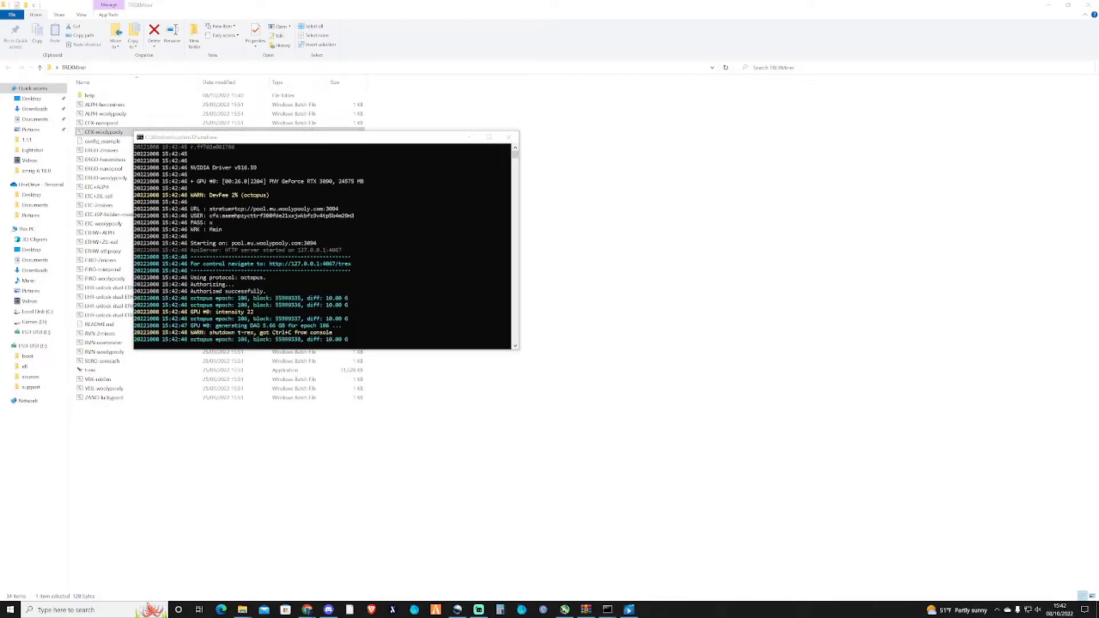
Relaunch the CFX-woolypooly miner and widen its console so full octopus job lines fit
click(509, 138)
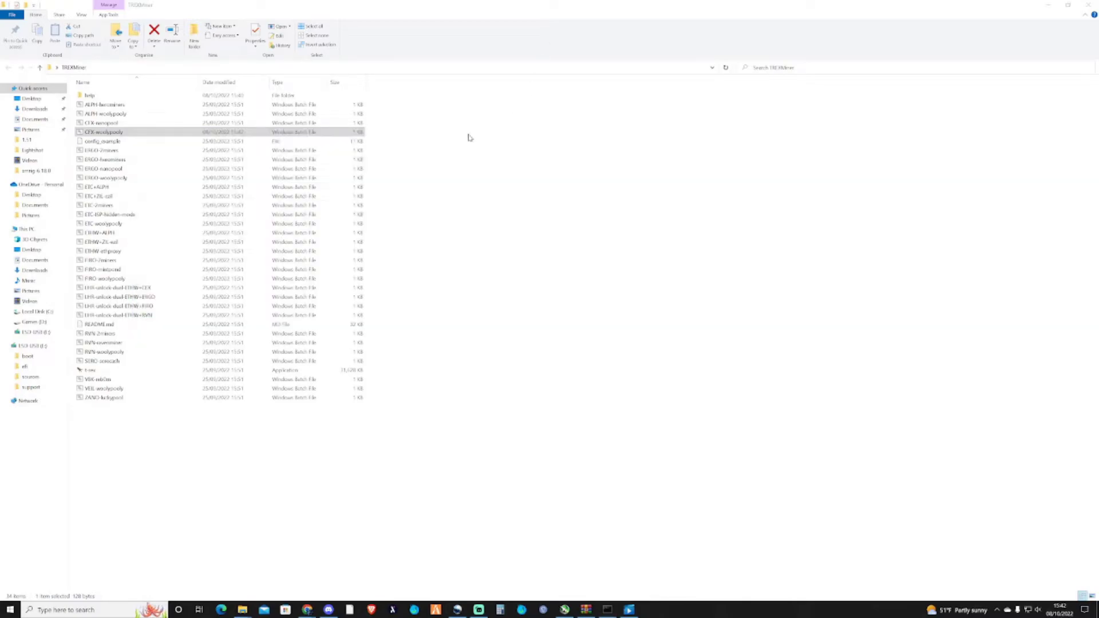
double_click(103, 132)
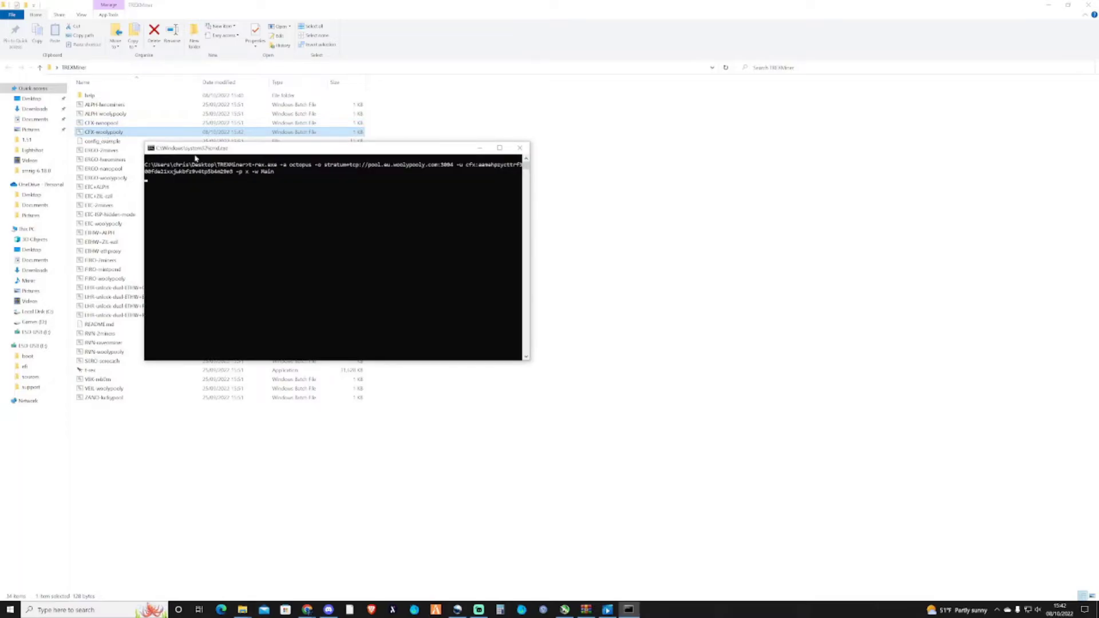
drag(256, 149, 459, 137)
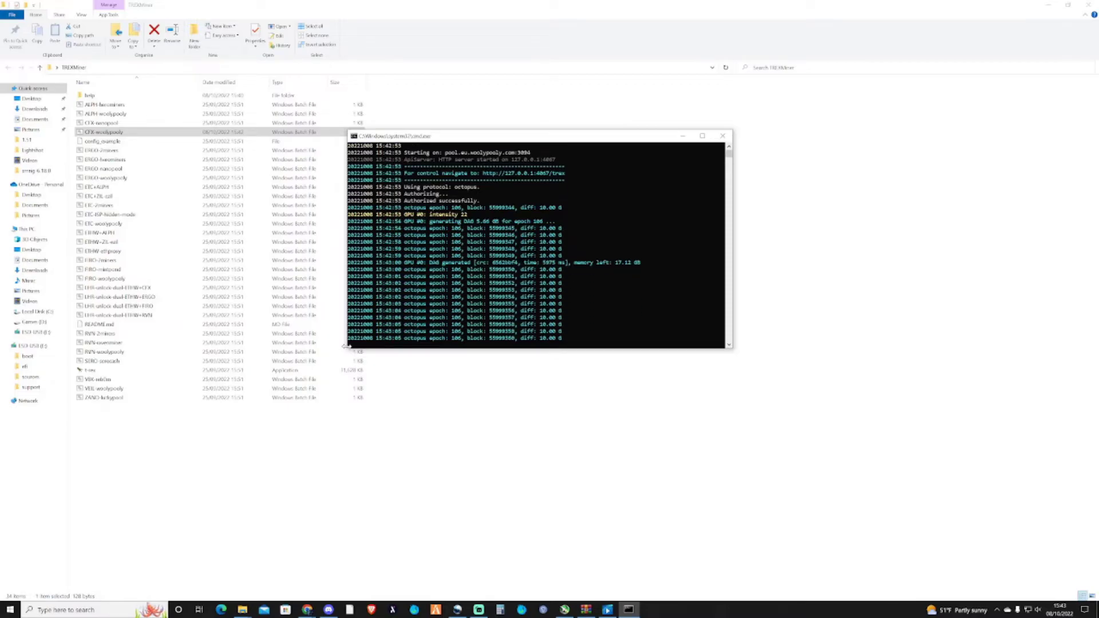
drag(347, 346, 246, 346)
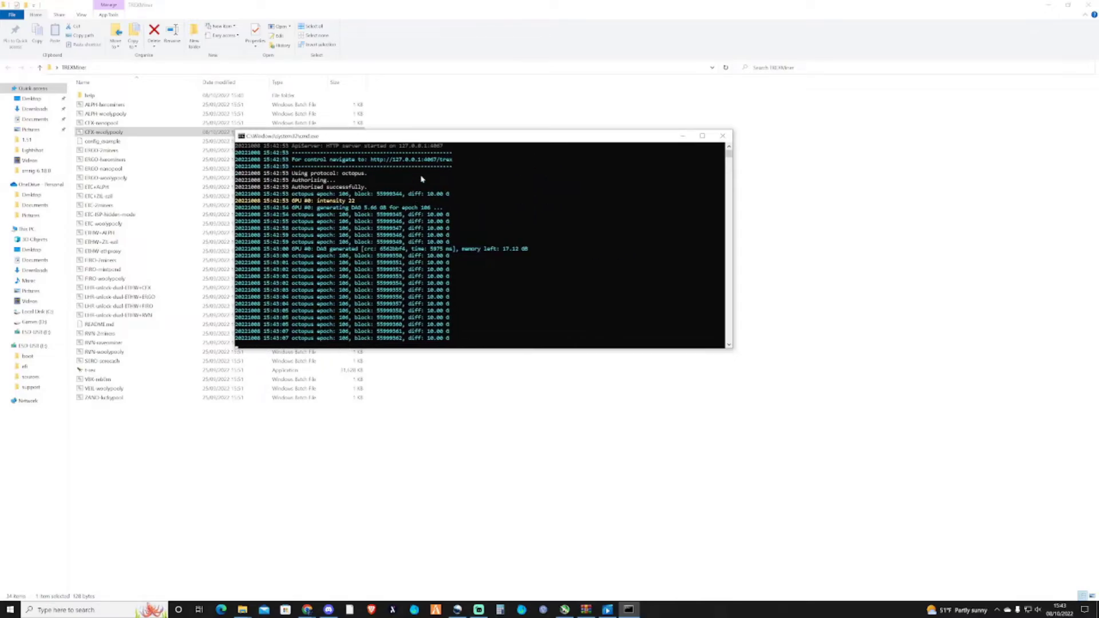
drag(417, 142, 595, 306)
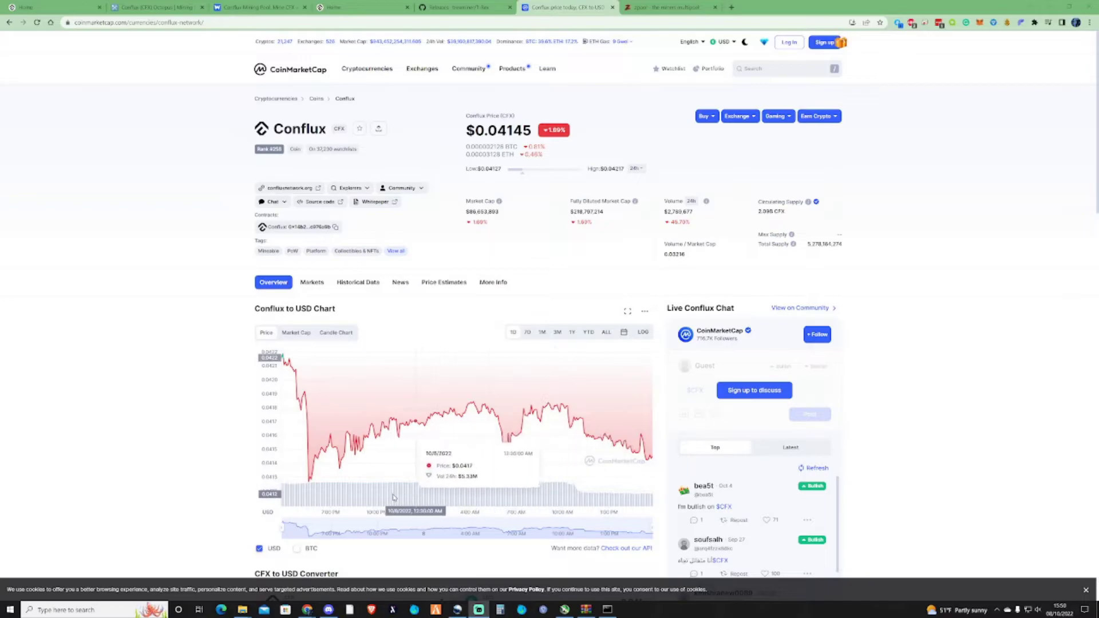
Change the Conflux to USD chart range to 7D, then to 1M
click(527, 337)
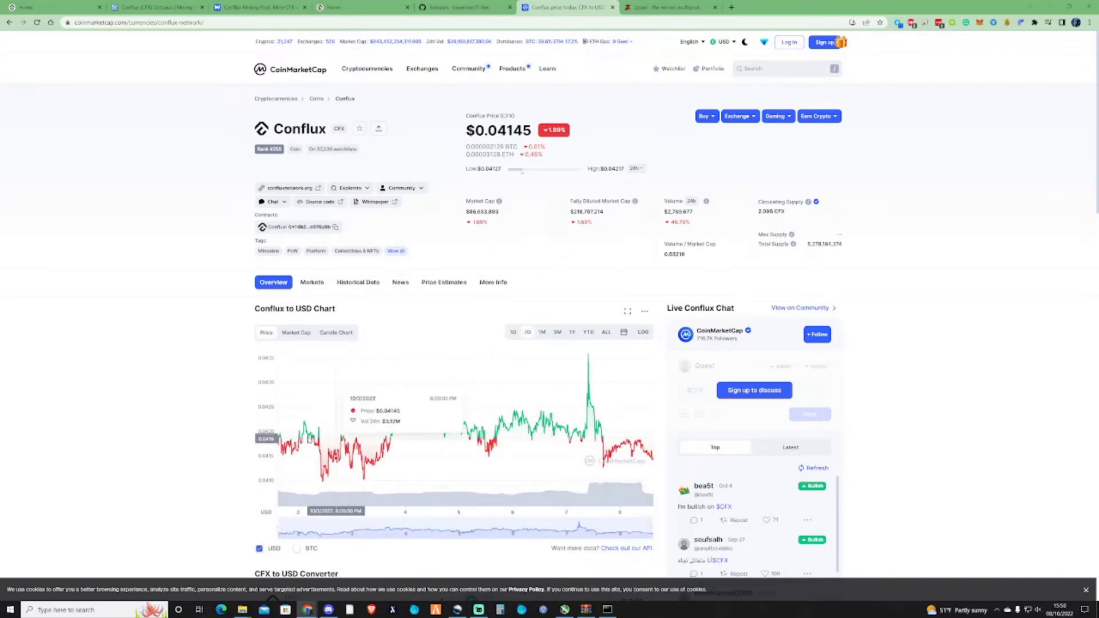
mouse_move(293, 436)
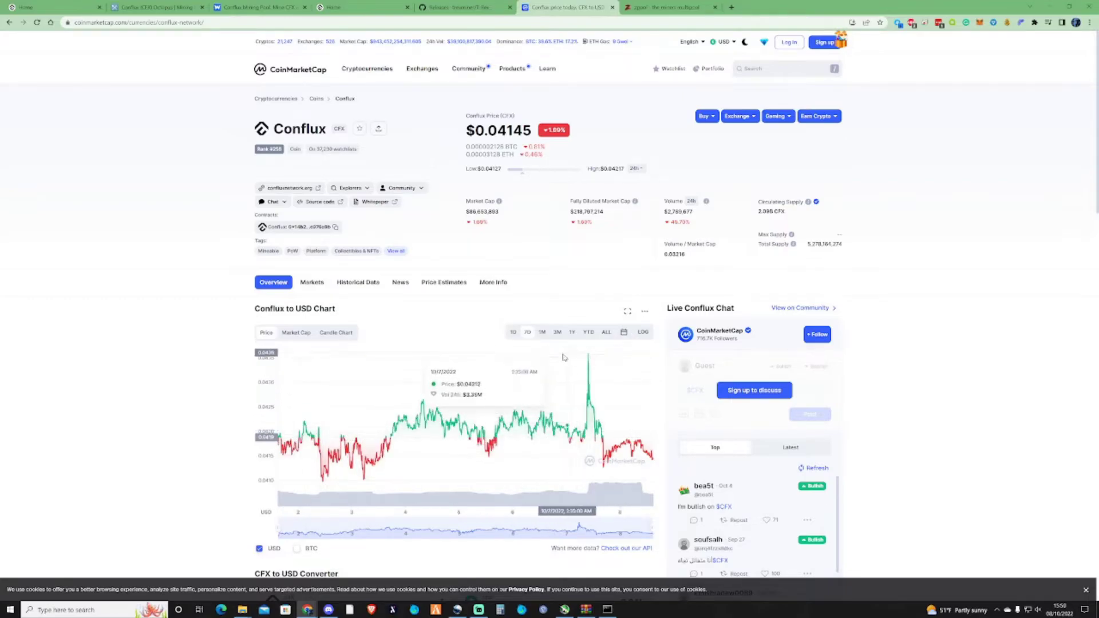
click(541, 333)
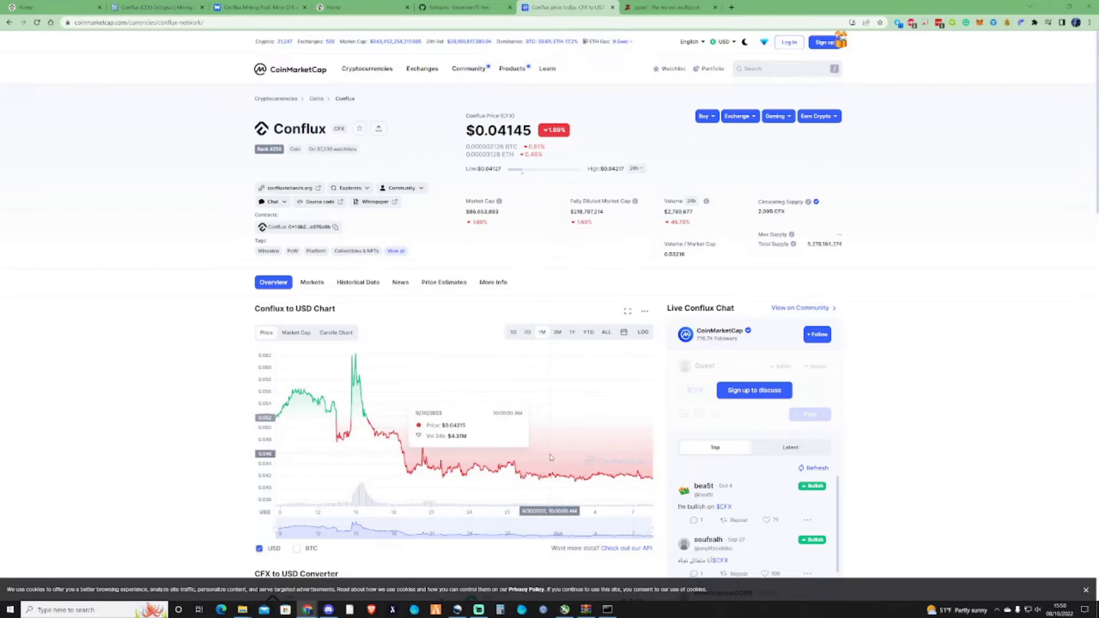
scroll(939, 332, down, 6)
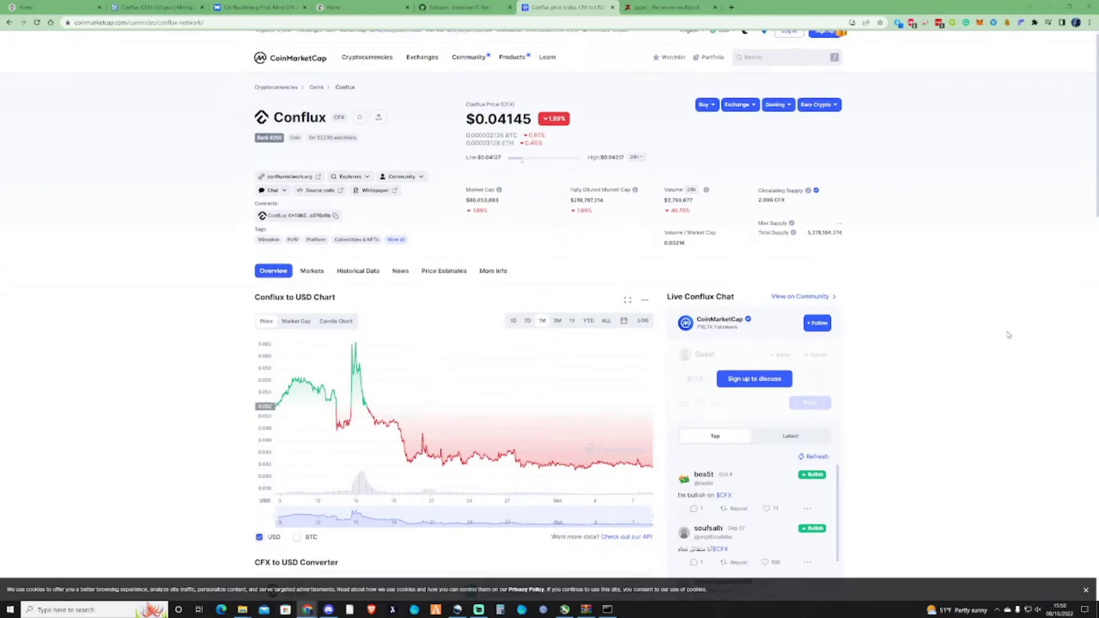
scroll(409, 276, up, 3)
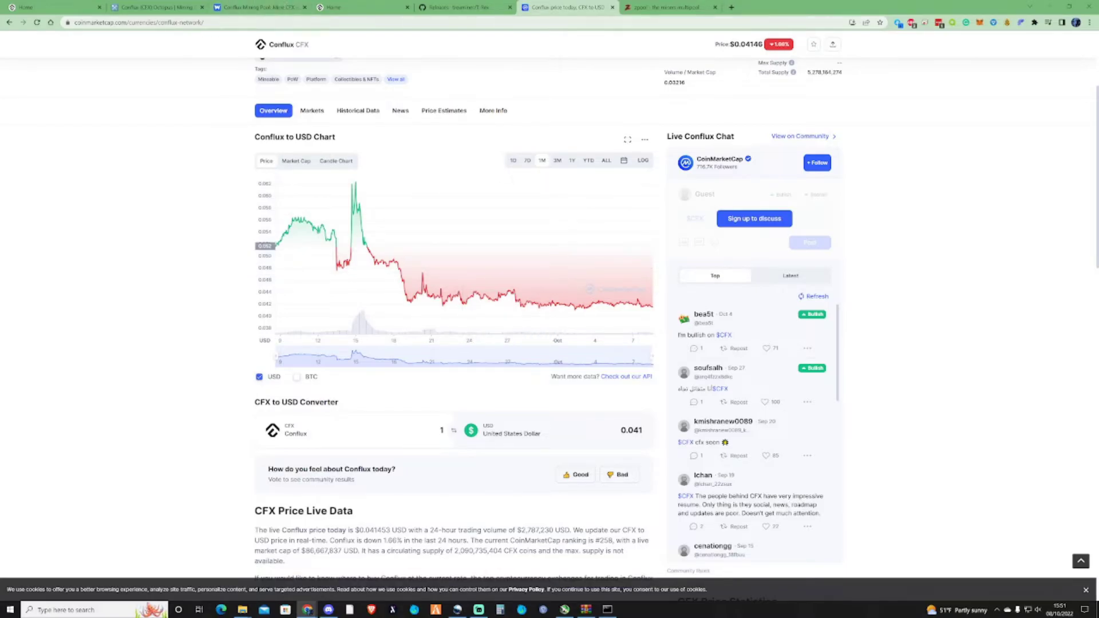
Return to the Conflux MiningPoolStats page and scroll up to the woolypooly.com 30.9% pool table
click(169, 8)
scroll(975, 242, up, 3)
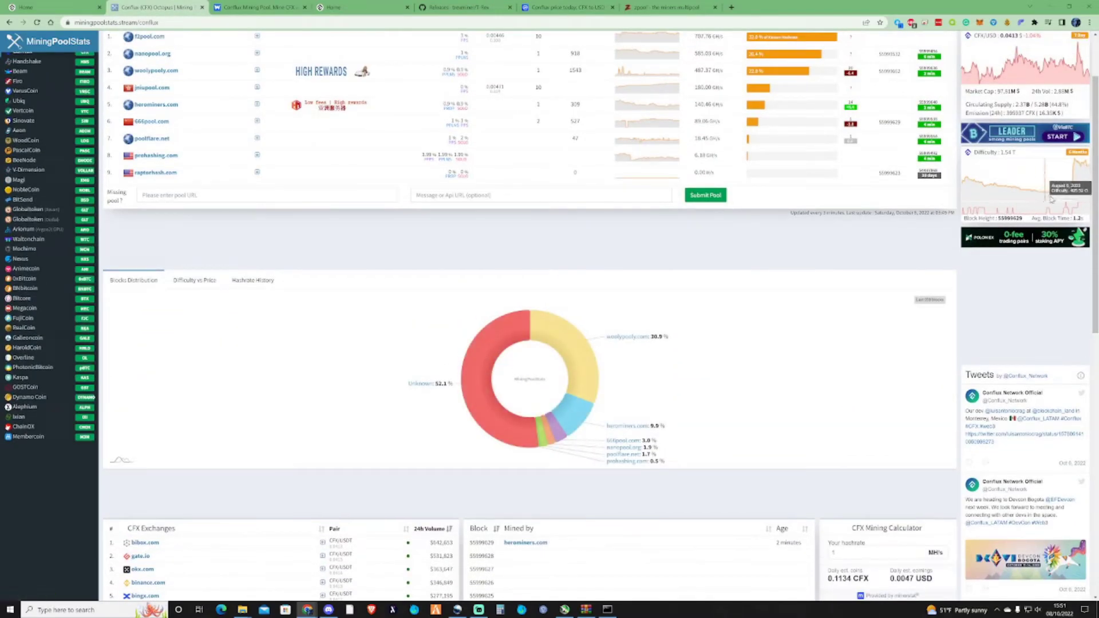
mouse_move(1072, 192)
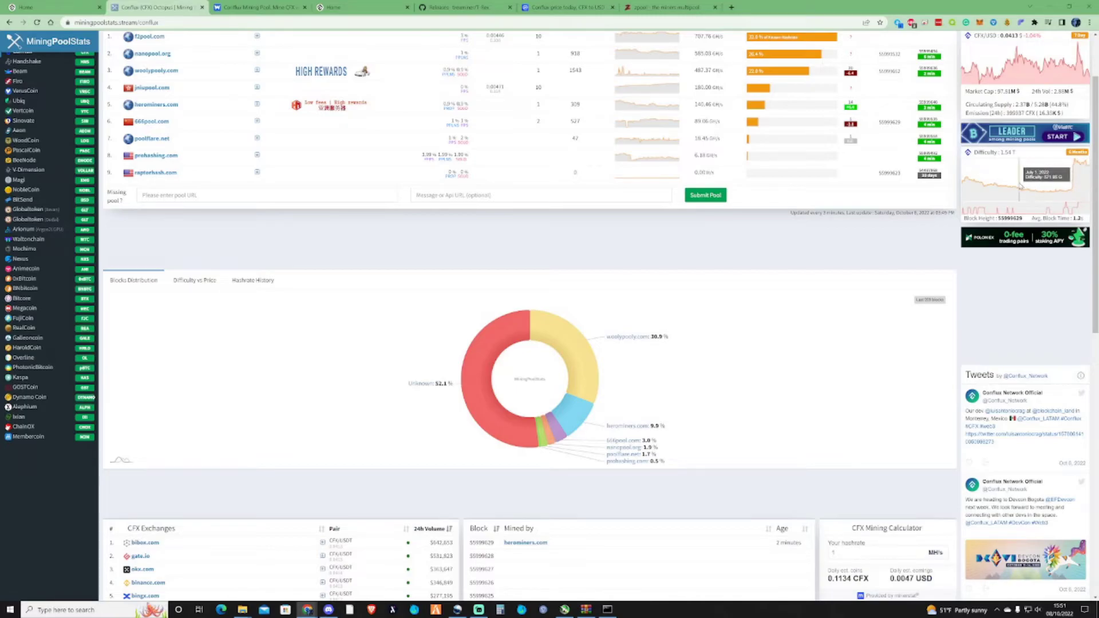
scroll(1013, 206, up, 2)
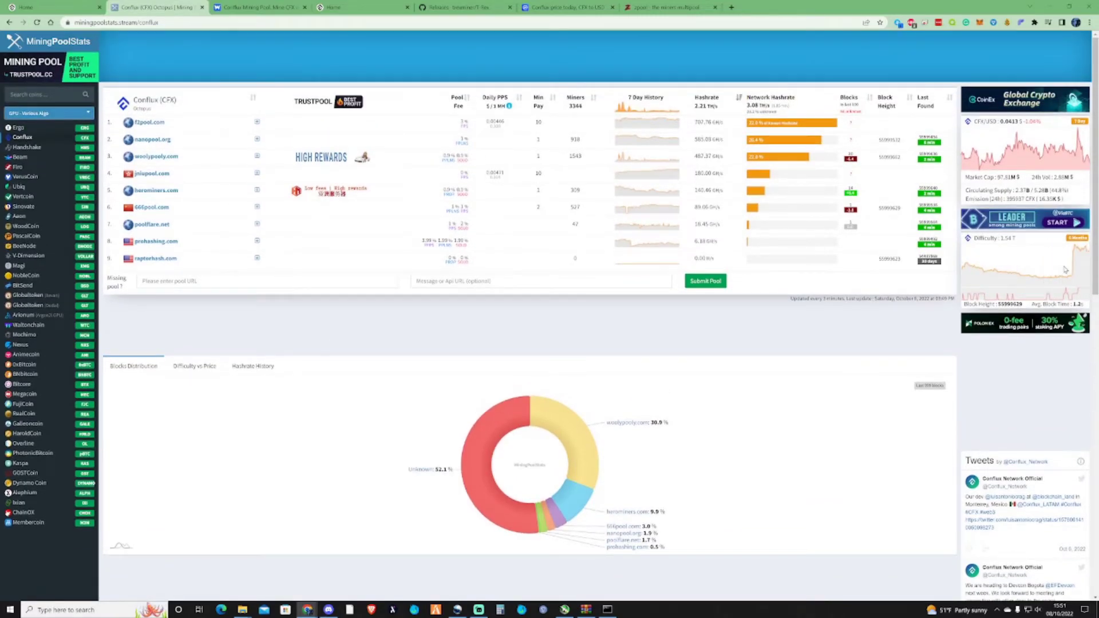